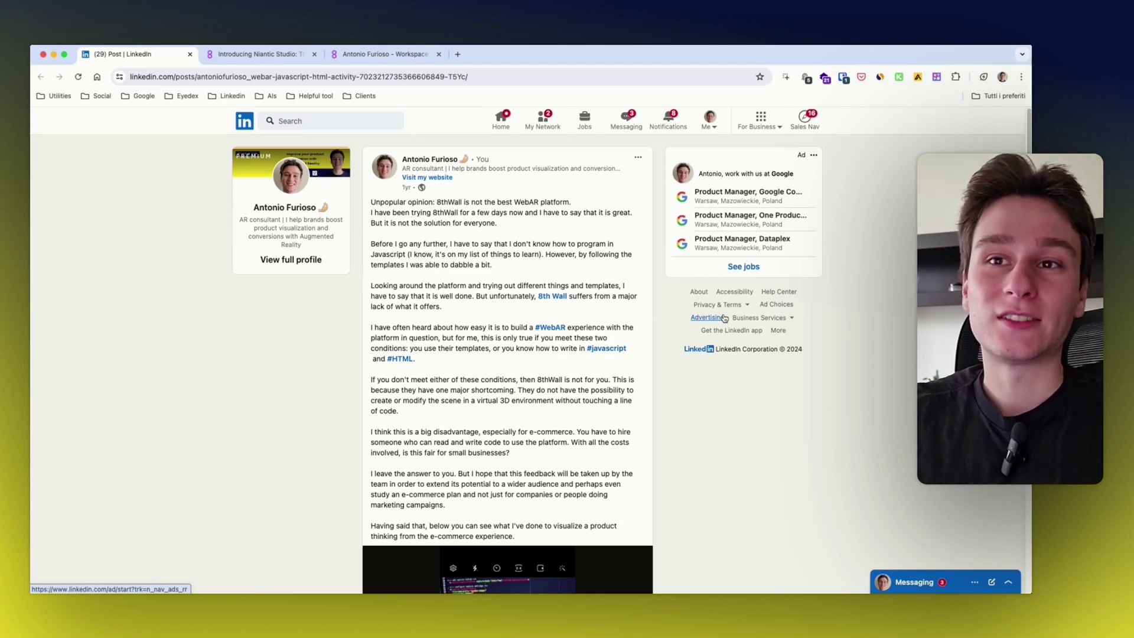
Read through the 8th Wall blog post introducing Niantic Studio.
click(258, 54)
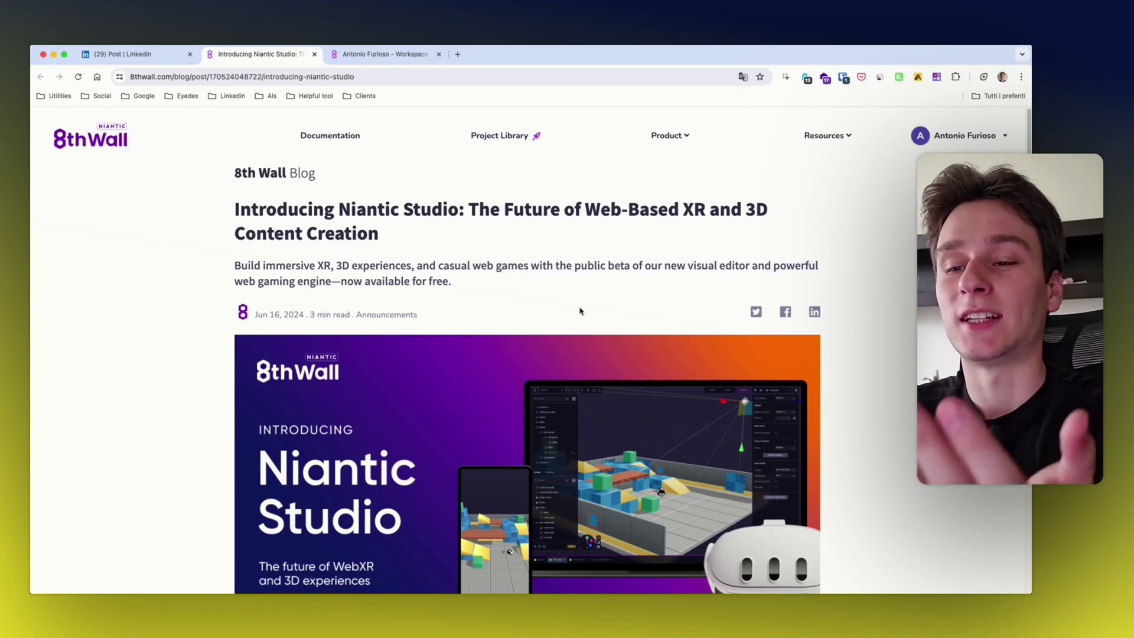
scroll(581, 313, down, 5)
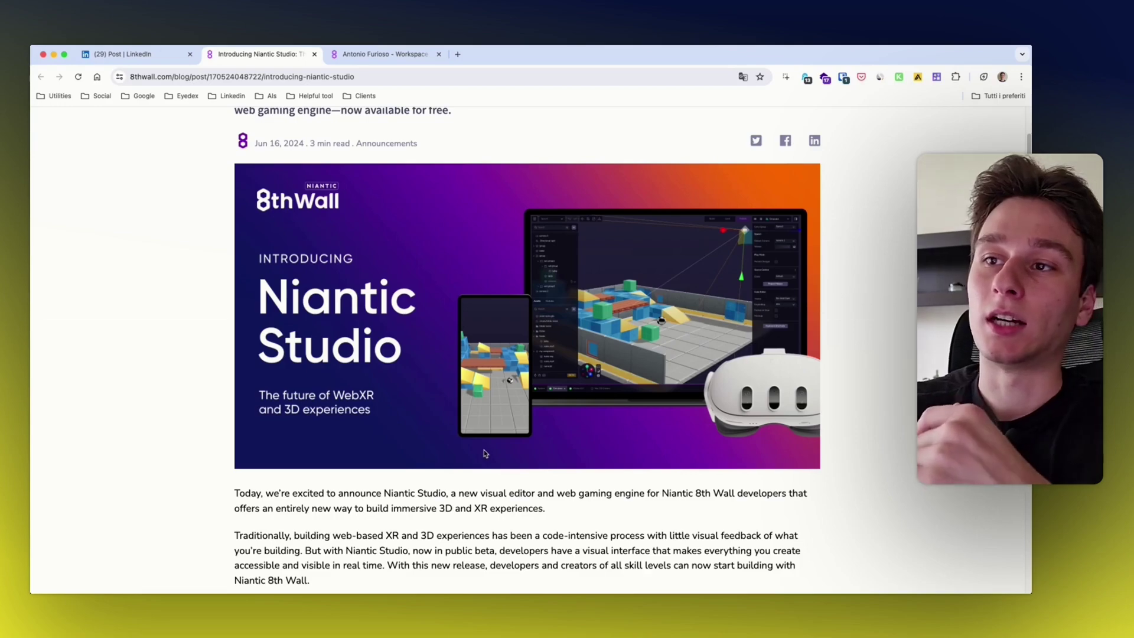
scroll(484, 454, down, 5)
scroll(222, 437, down, 6)
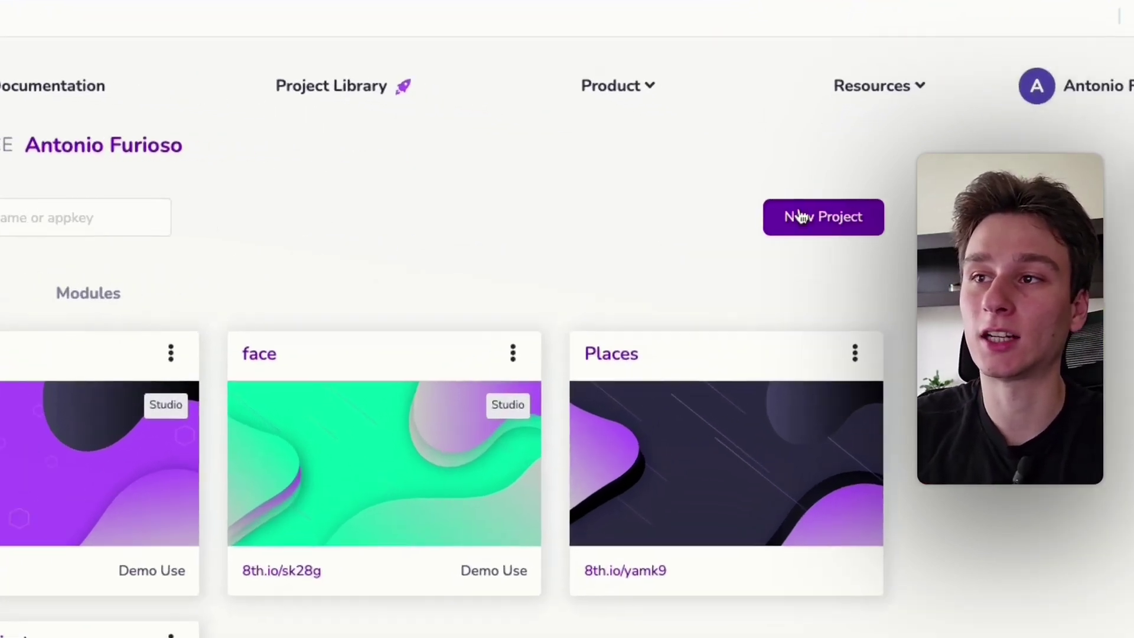
Create a new project with the URL videotrial and the title VIDEO, cloned from the Studio: Face Effects template.
click(813, 199)
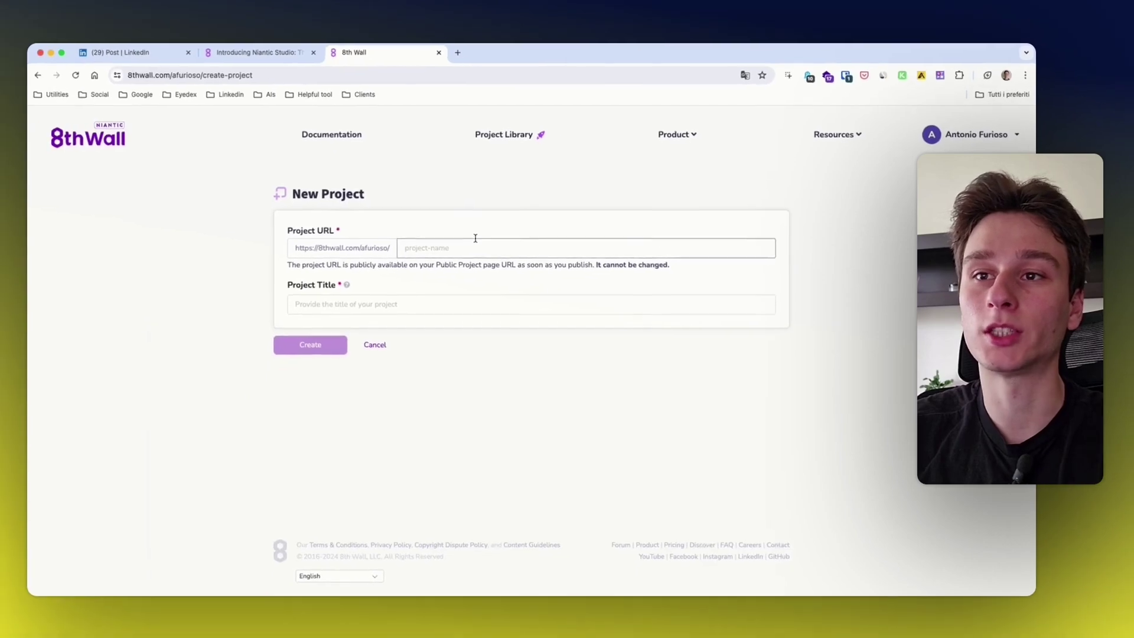
click(441, 246)
text(VIDEO)
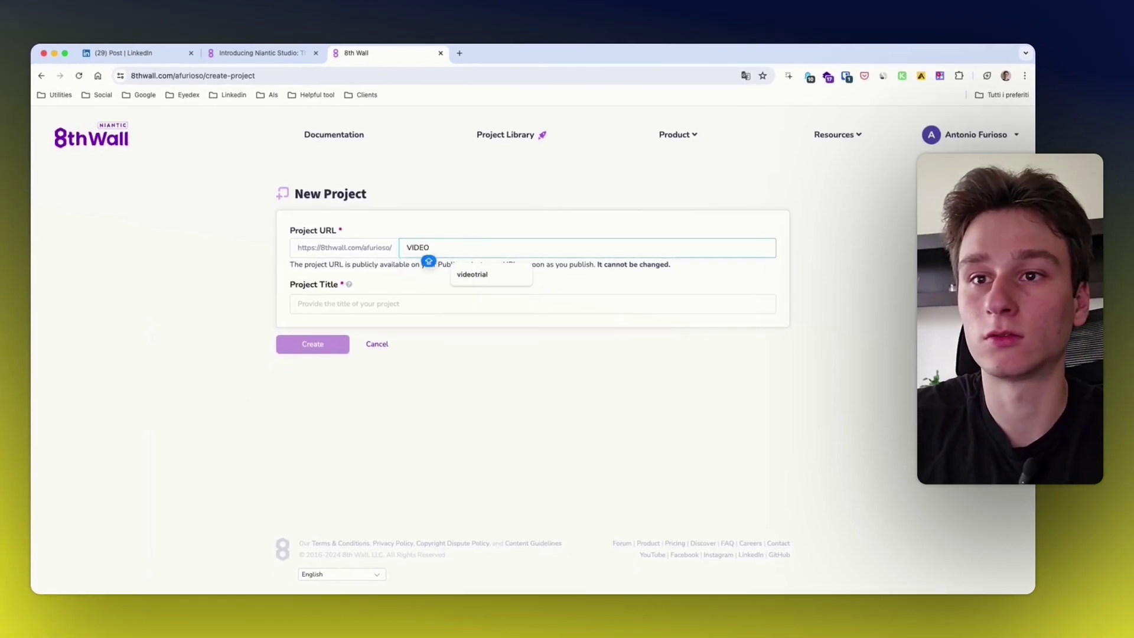
key(Down)
key(Return)
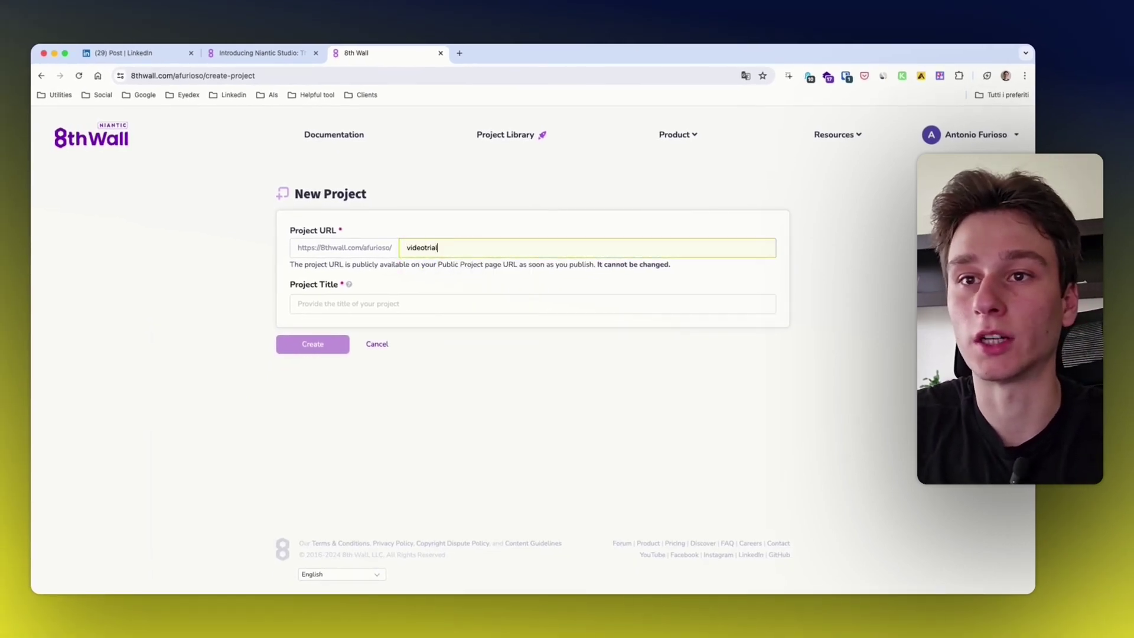
click(407, 304)
text(VIDEO)
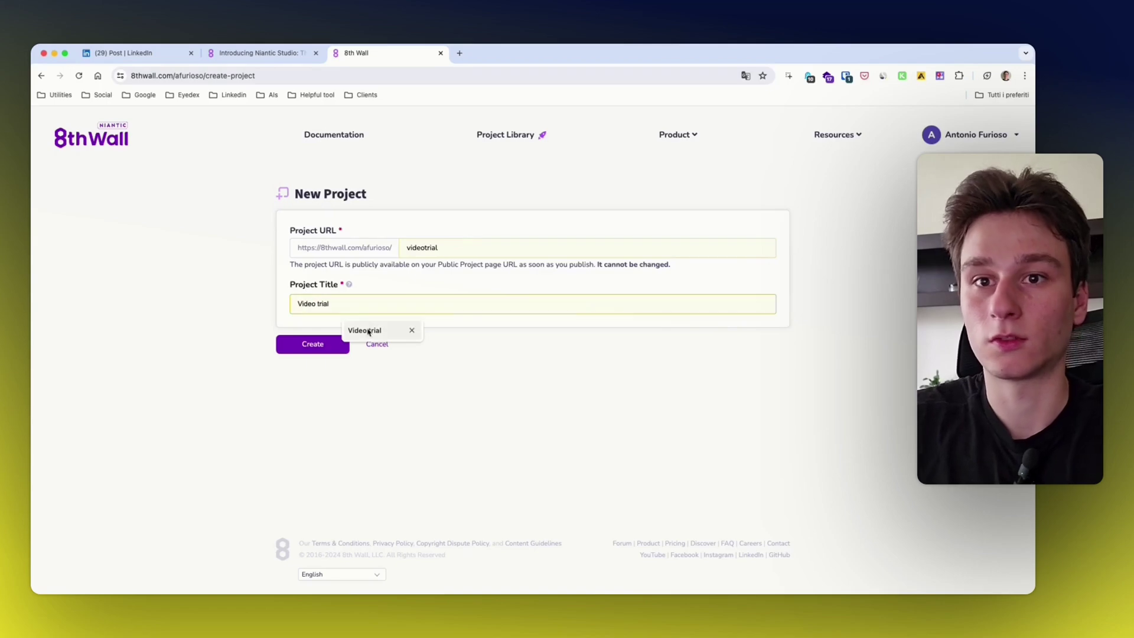
click(283, 348)
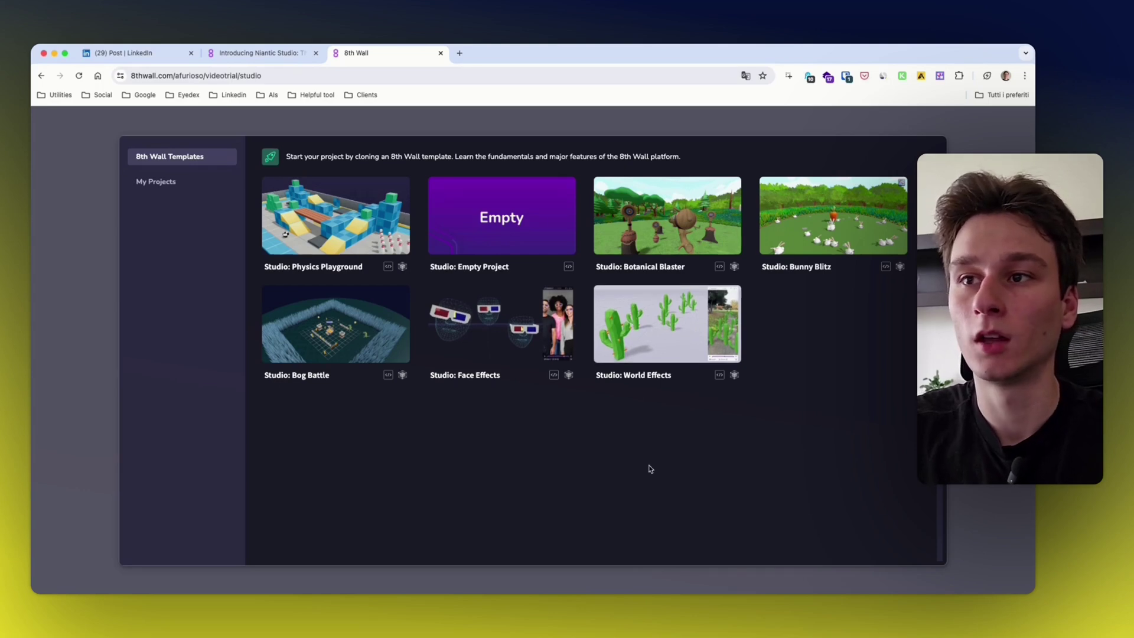
click(492, 329)
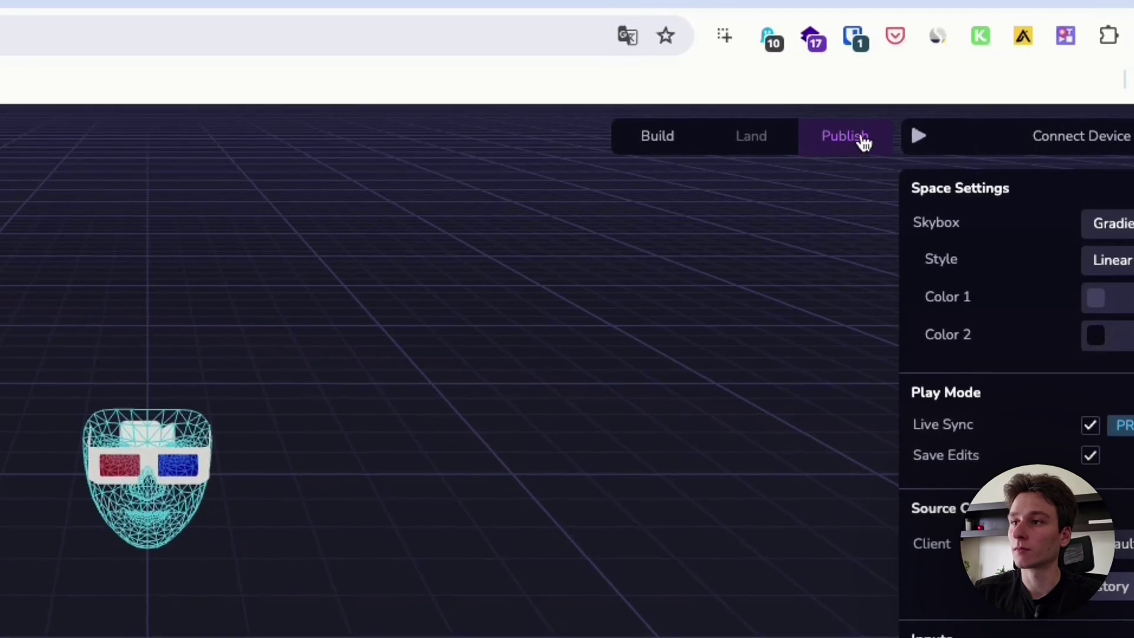
Preview the face effect in the simulator using the live webcam feed, and close the simulator.
click(919, 138)
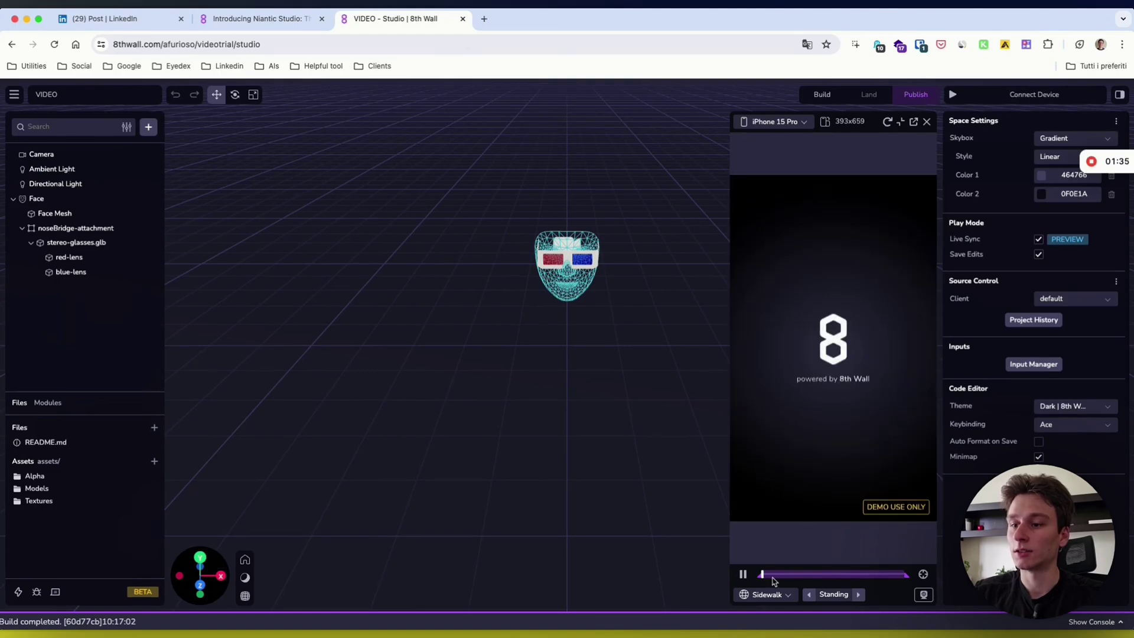
click(924, 595)
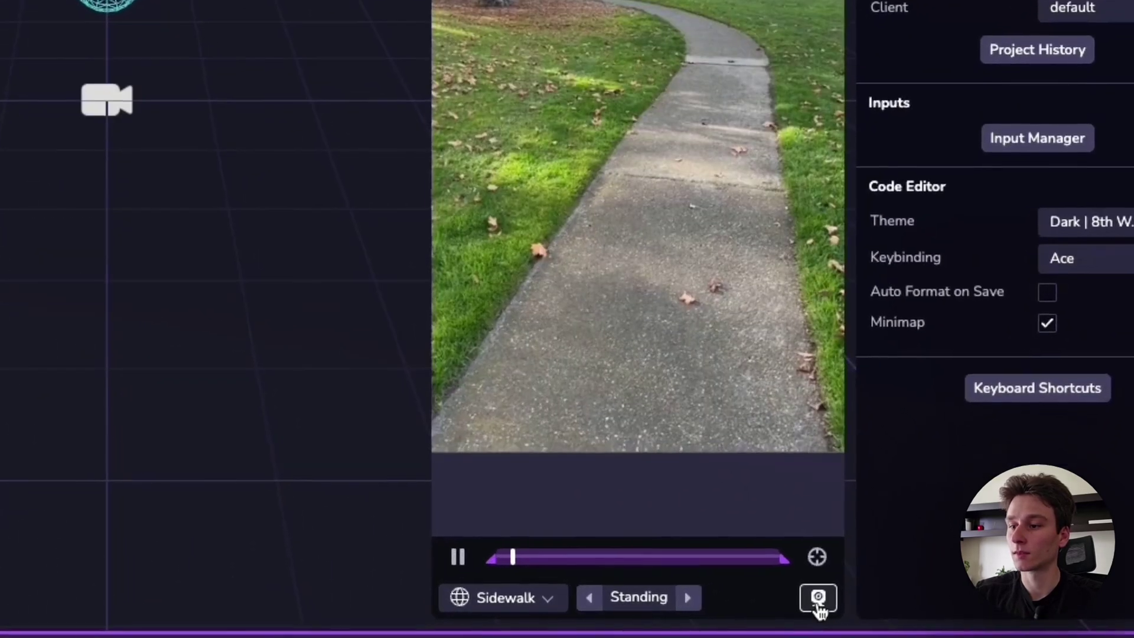
click(818, 609)
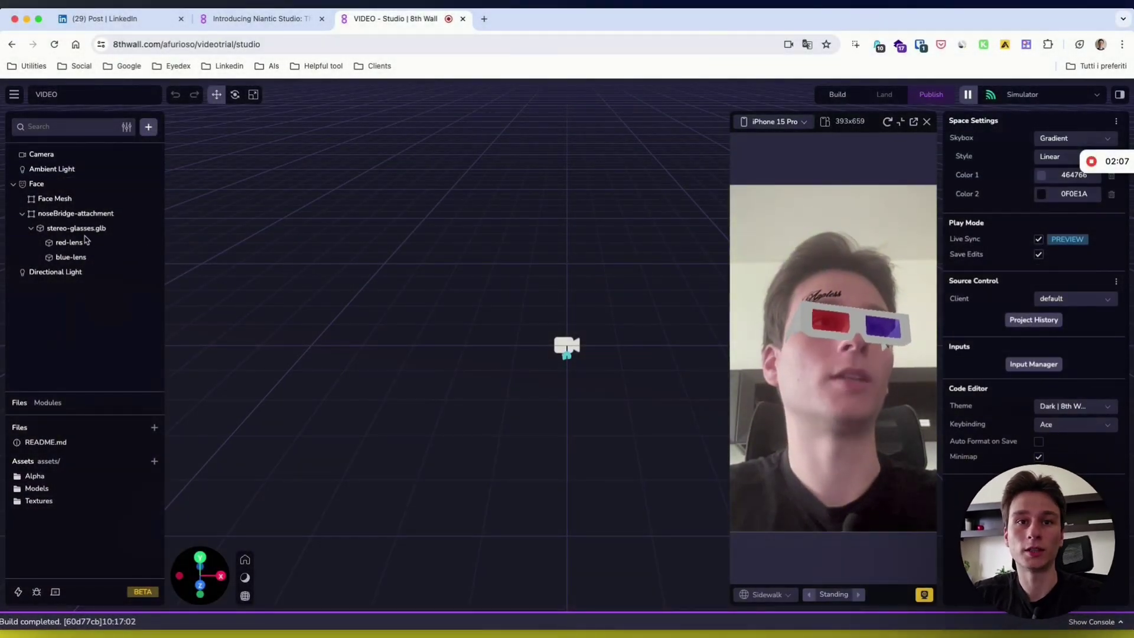
click(926, 121)
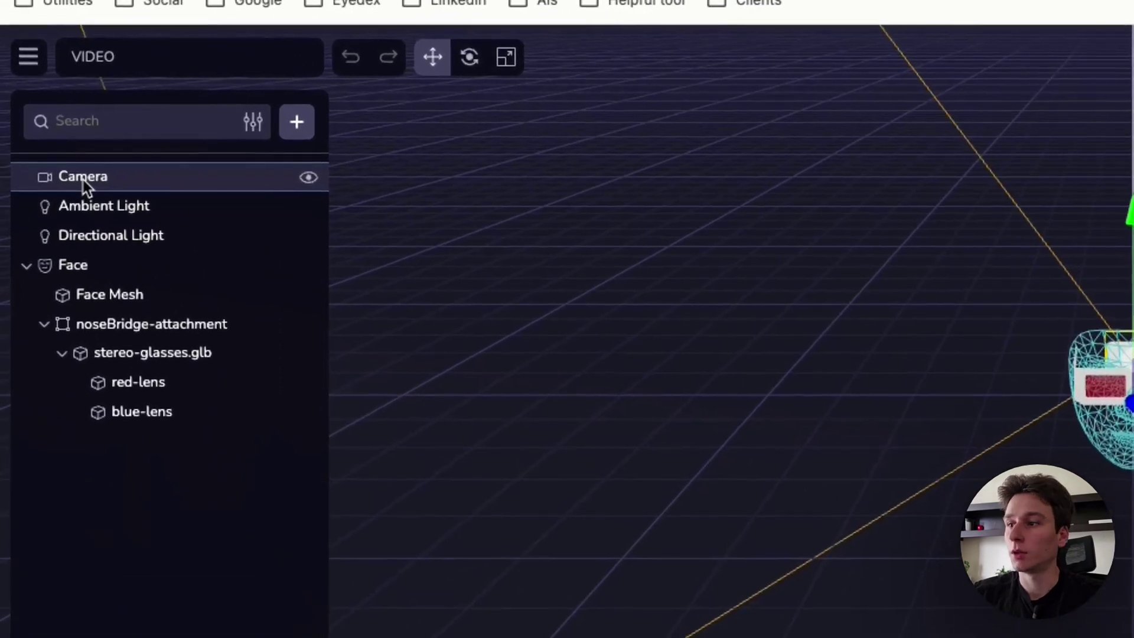
Inspect the Camera object's settings, including the mobile AR mode and the available camera types, without changing them.
click(84, 177)
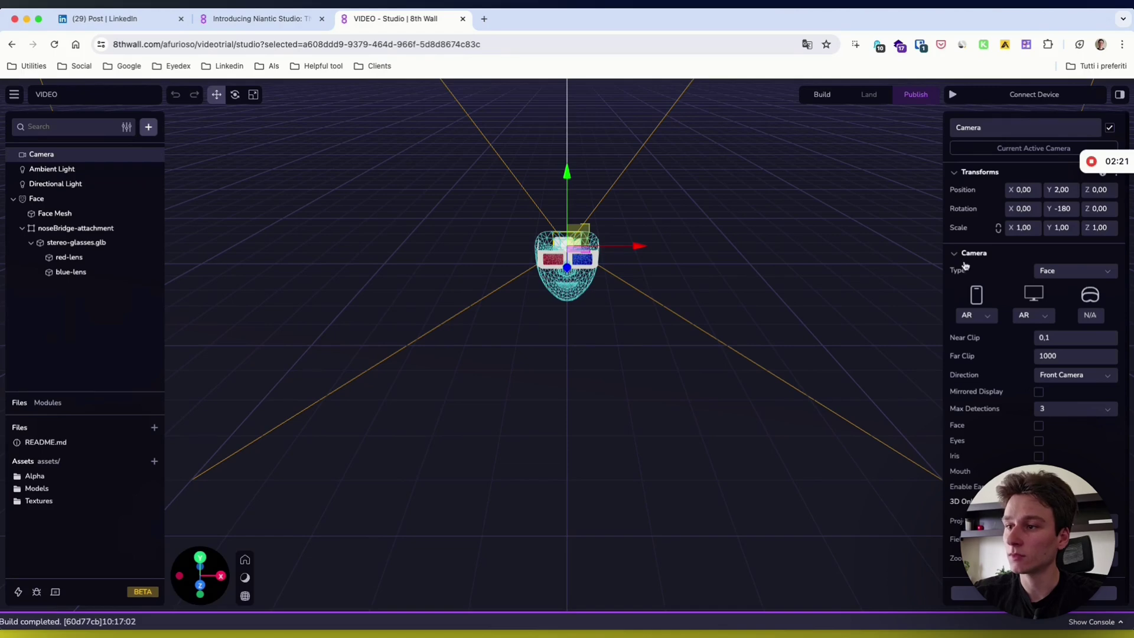
click(978, 320)
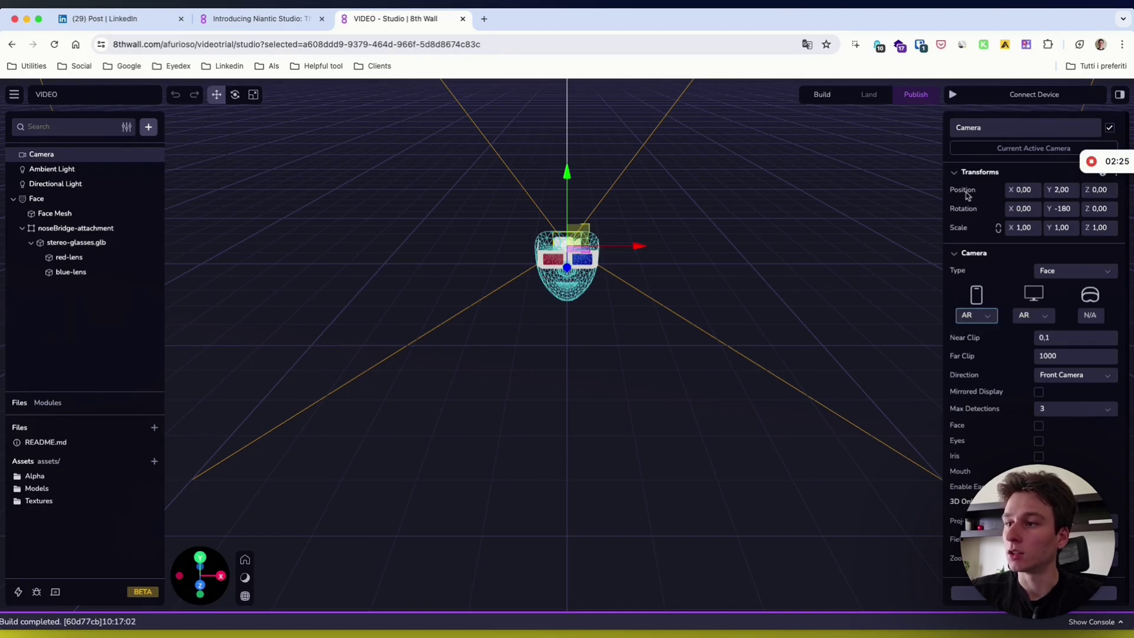
click(1063, 262)
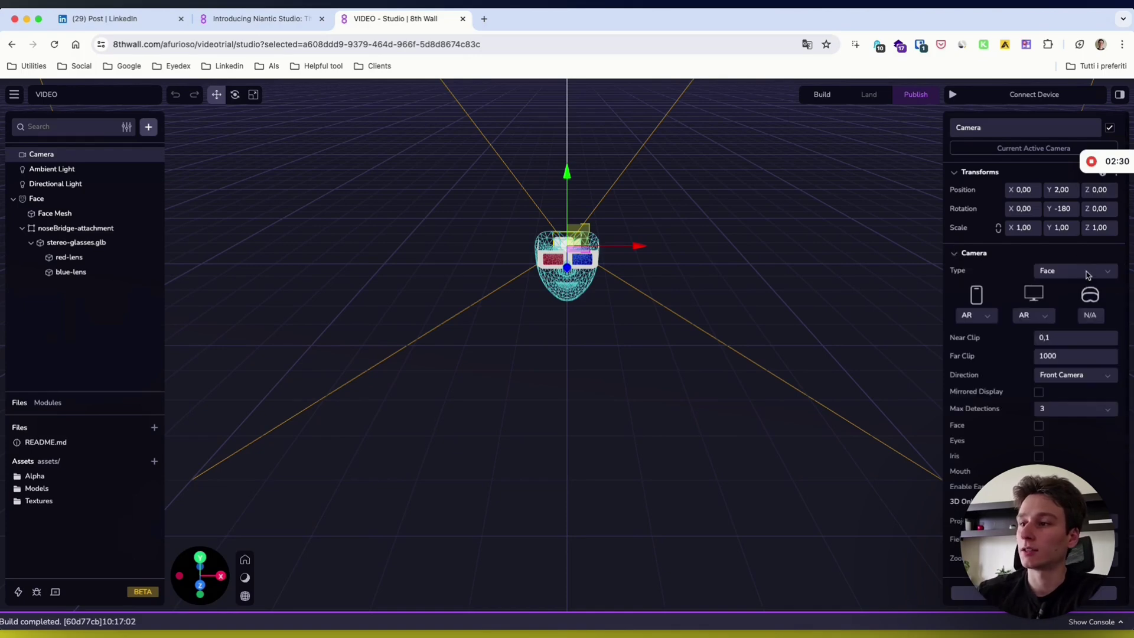
click(1087, 273)
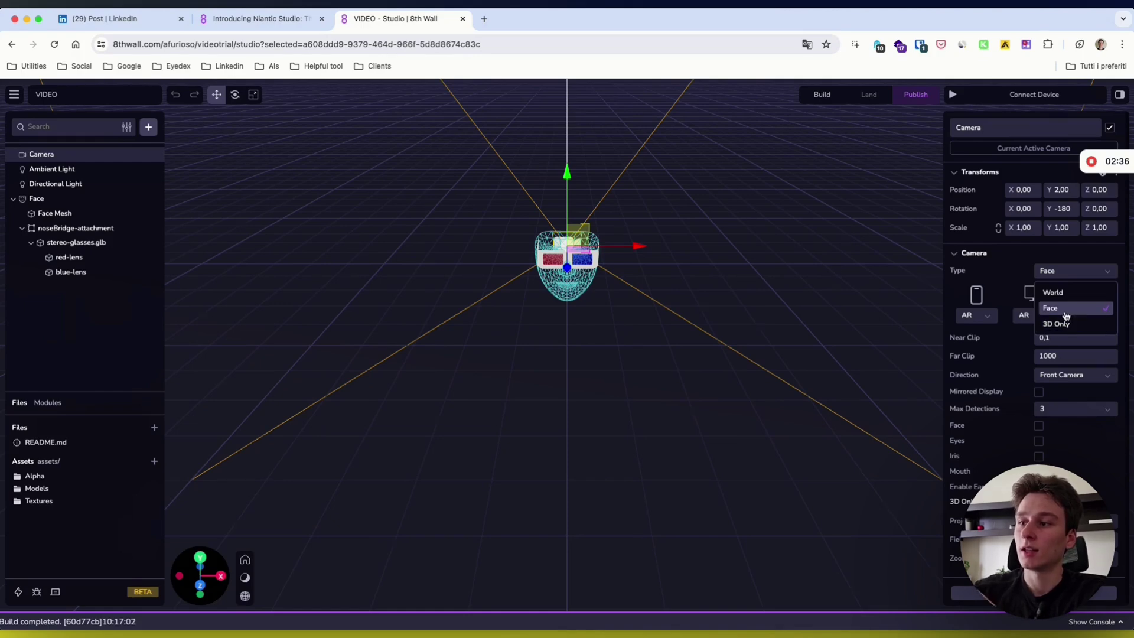
click(1000, 285)
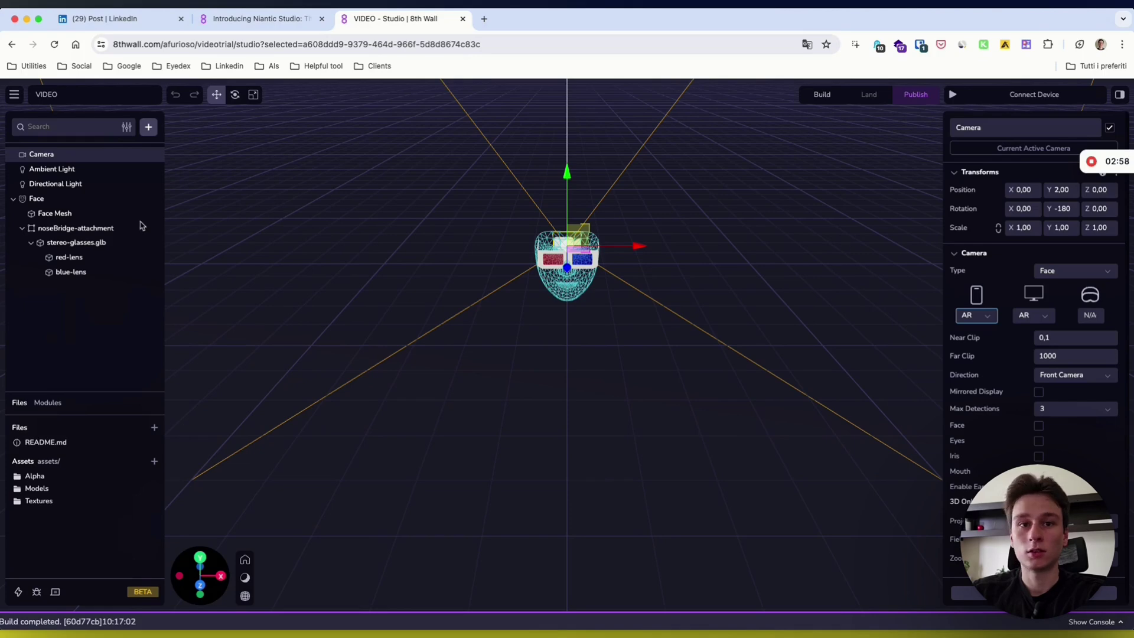
Move the Face object up to about Y 2.13 and set its Face ID to 3.
click(58, 199)
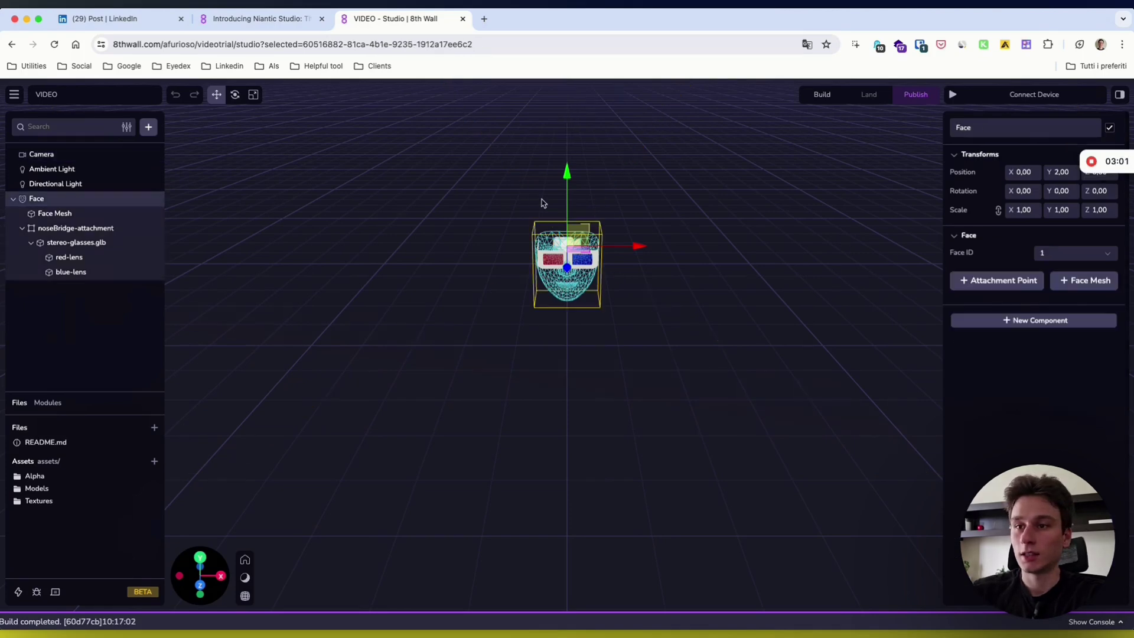
mouse_move(569, 172)
mouse_down()
mouse_move(571, 195)
mouse_move(570, 167)
mouse_up()
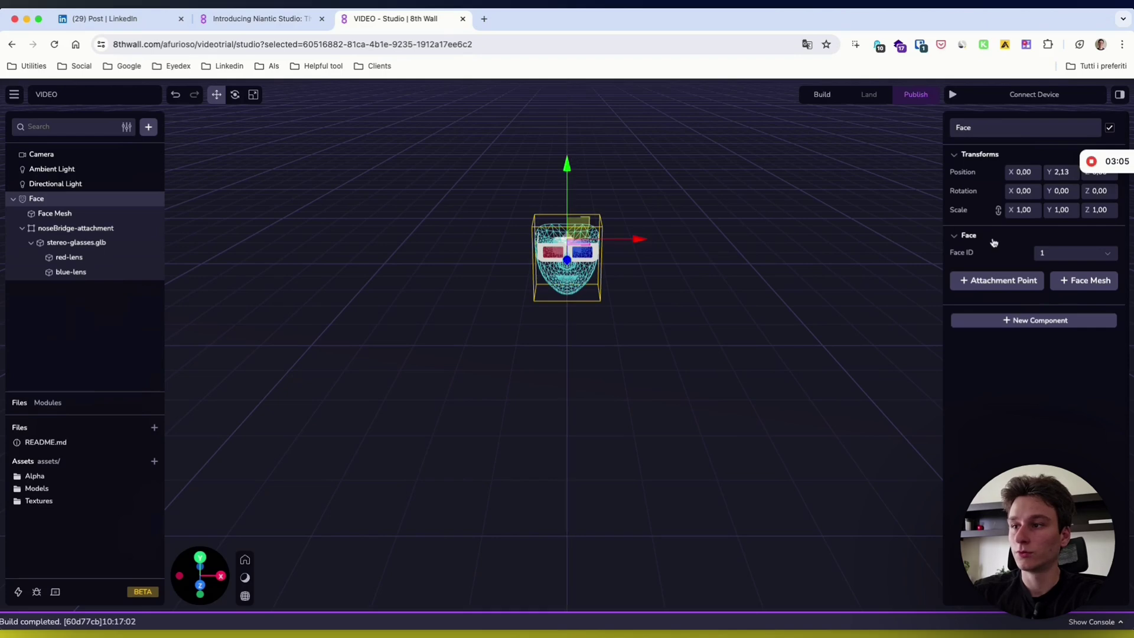
click(1069, 254)
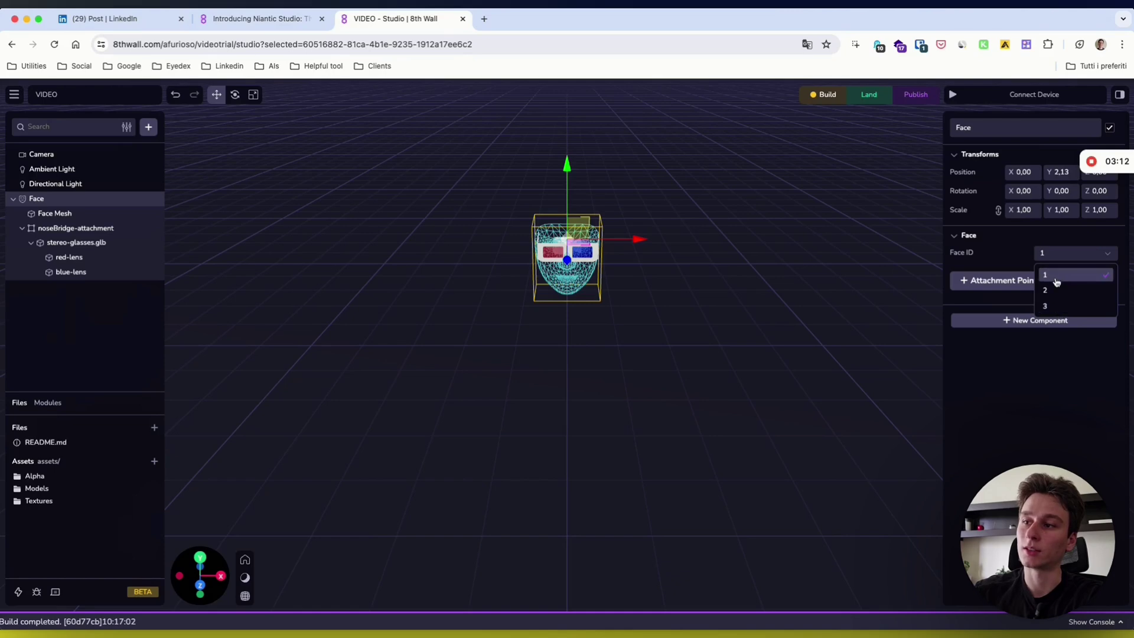
click(1057, 307)
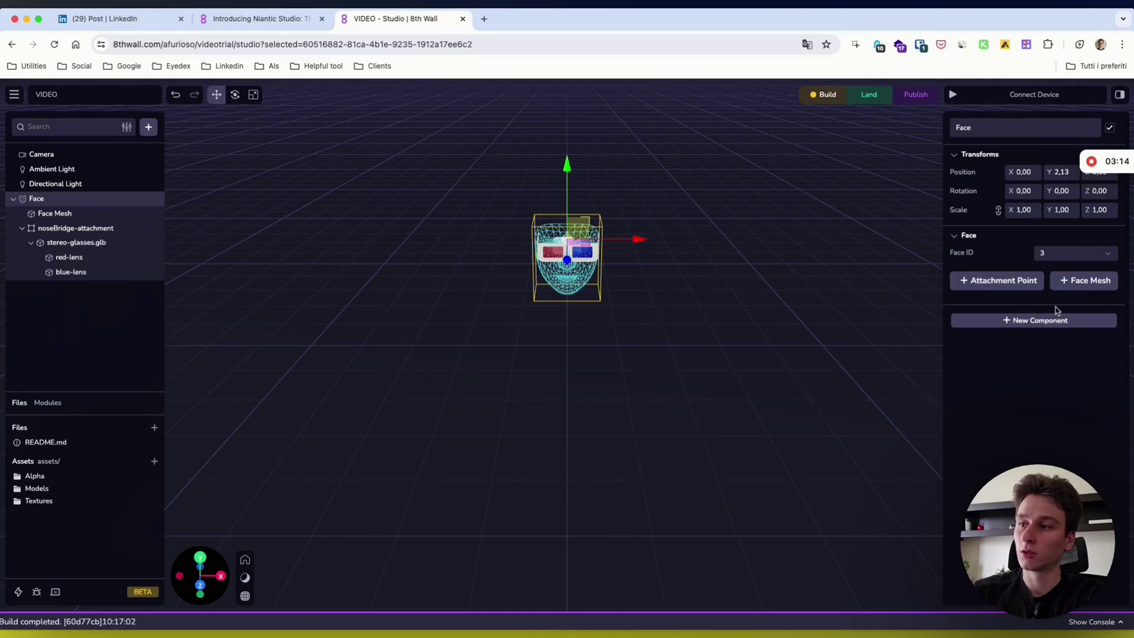
Run the project in the simulator and set the Face object's Face ID to 1.
click(958, 101)
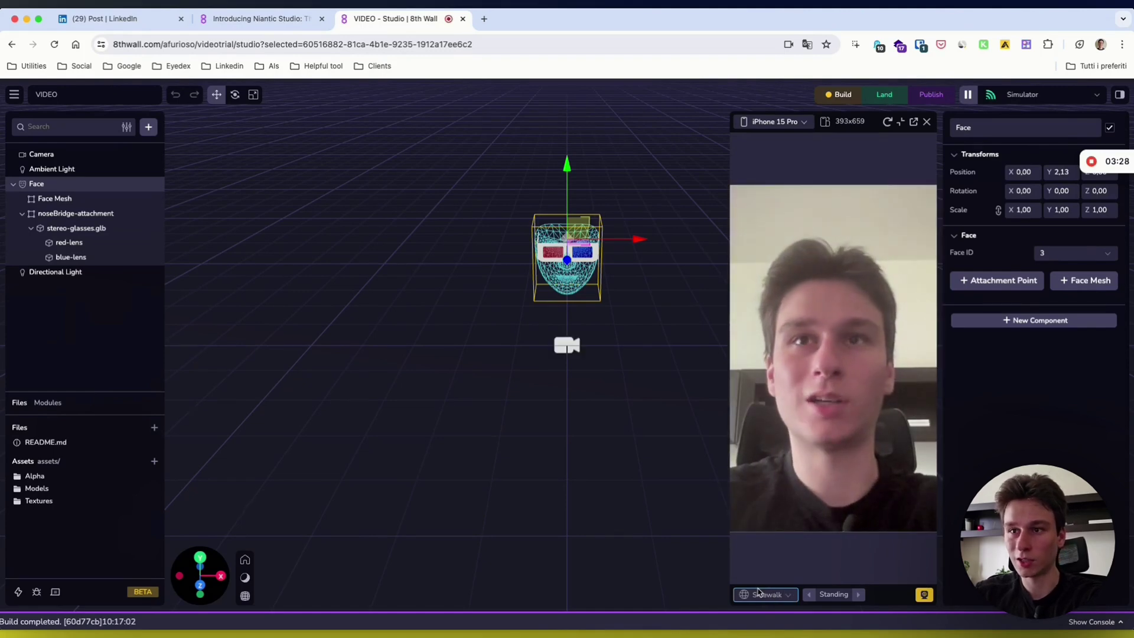
click(1063, 253)
click(1055, 276)
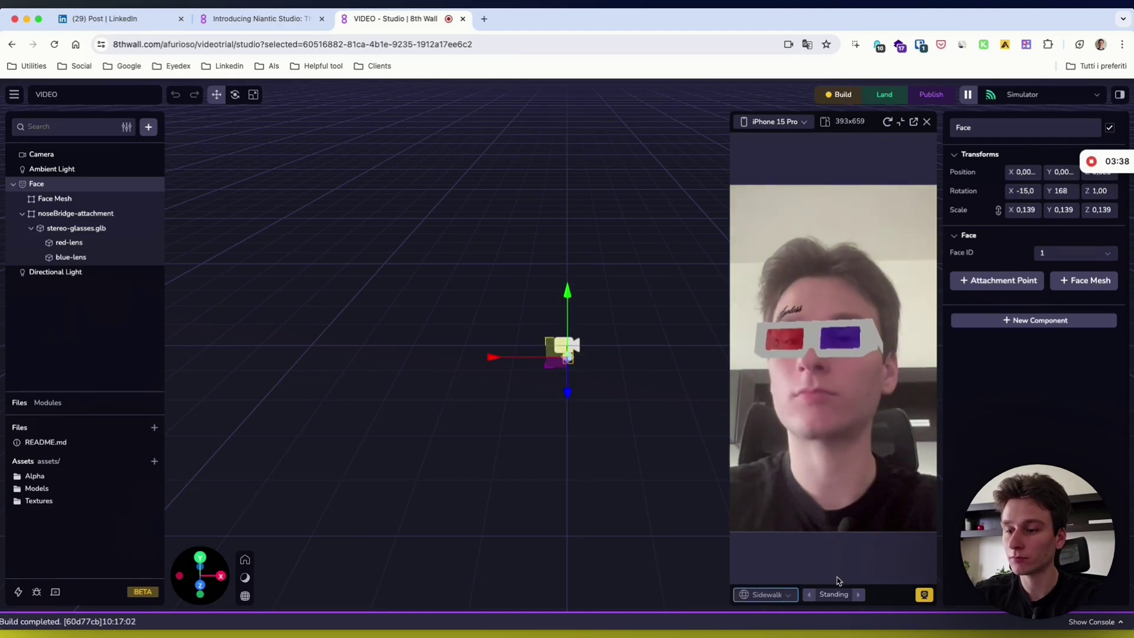
Switch the simulator from the live webcam to the Group face sequence.
click(924, 596)
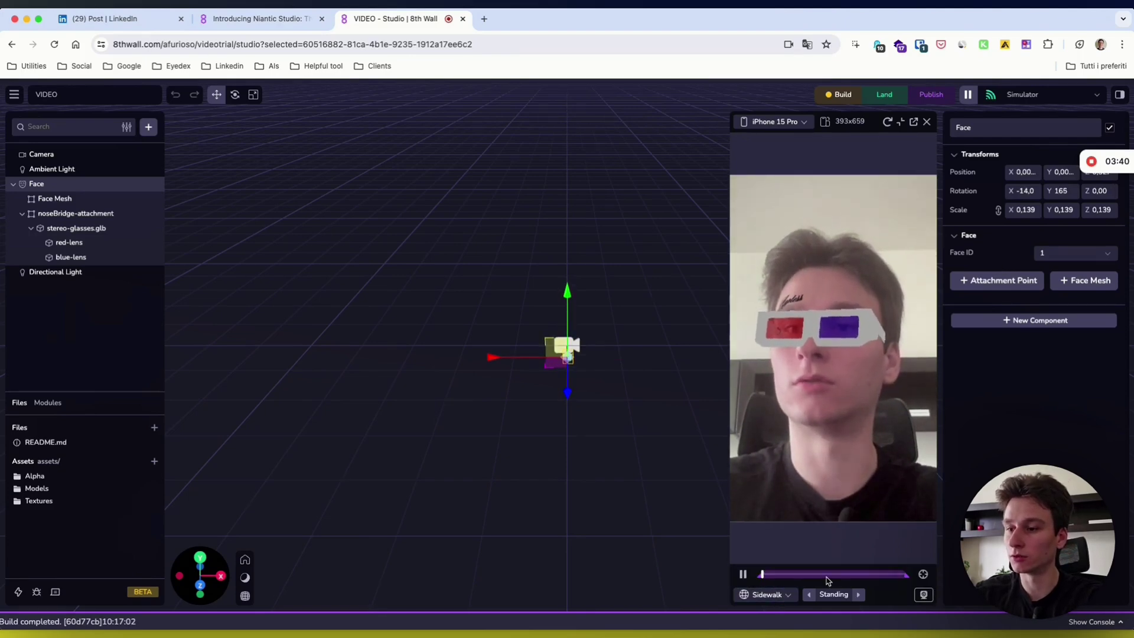
click(780, 595)
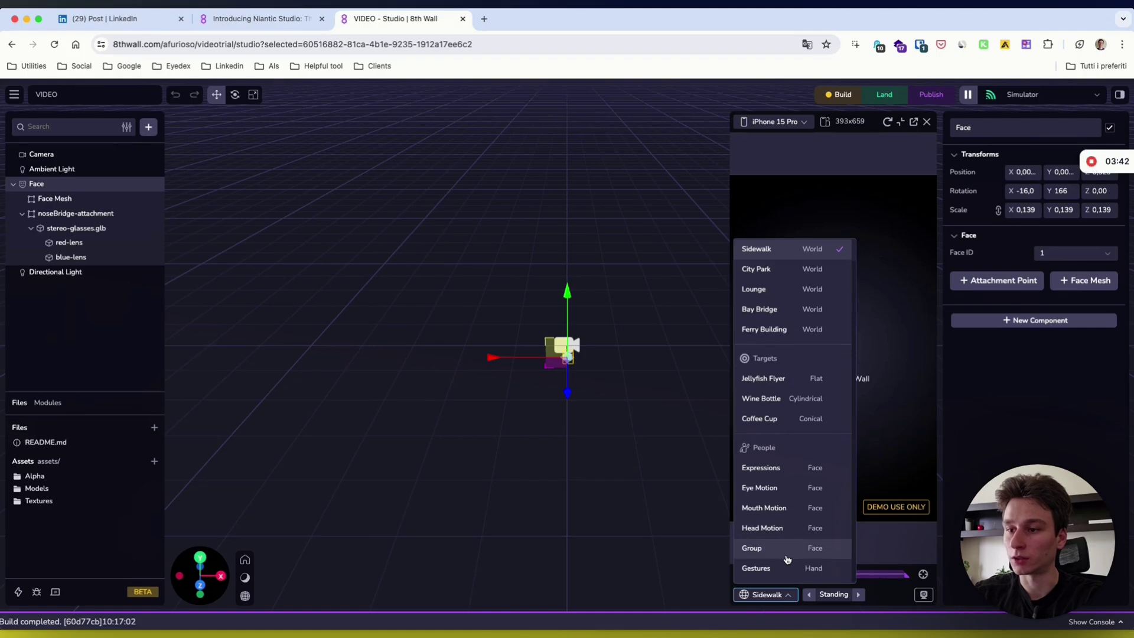
click(780, 569)
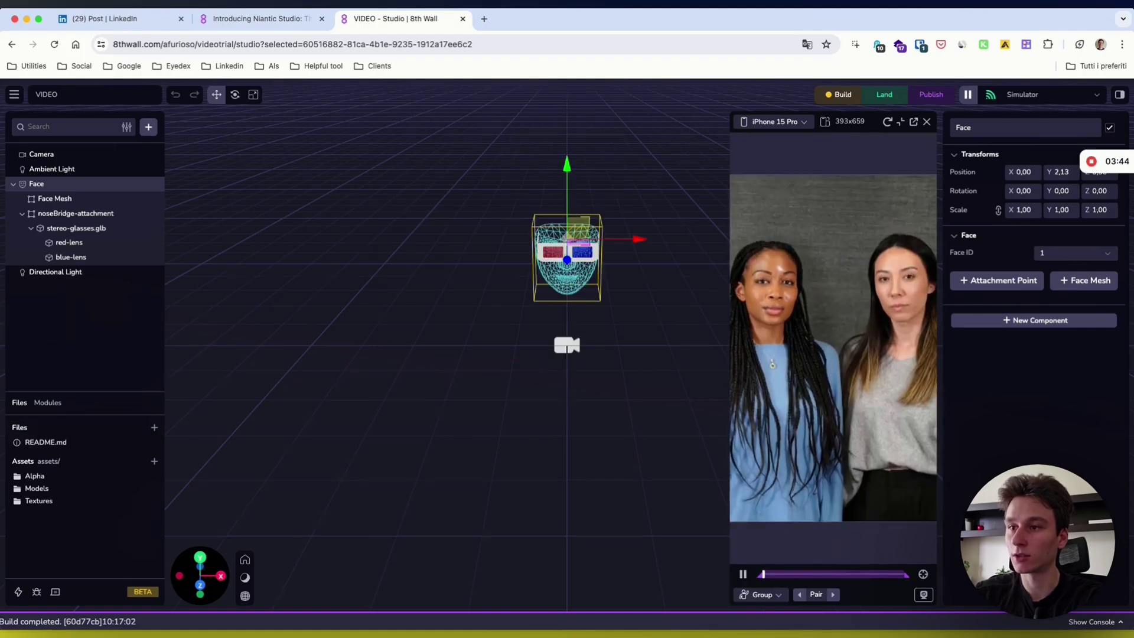
Try Face IDs 3 and 2 on the Group preview, and return the Face ID to 1.
click(1057, 254)
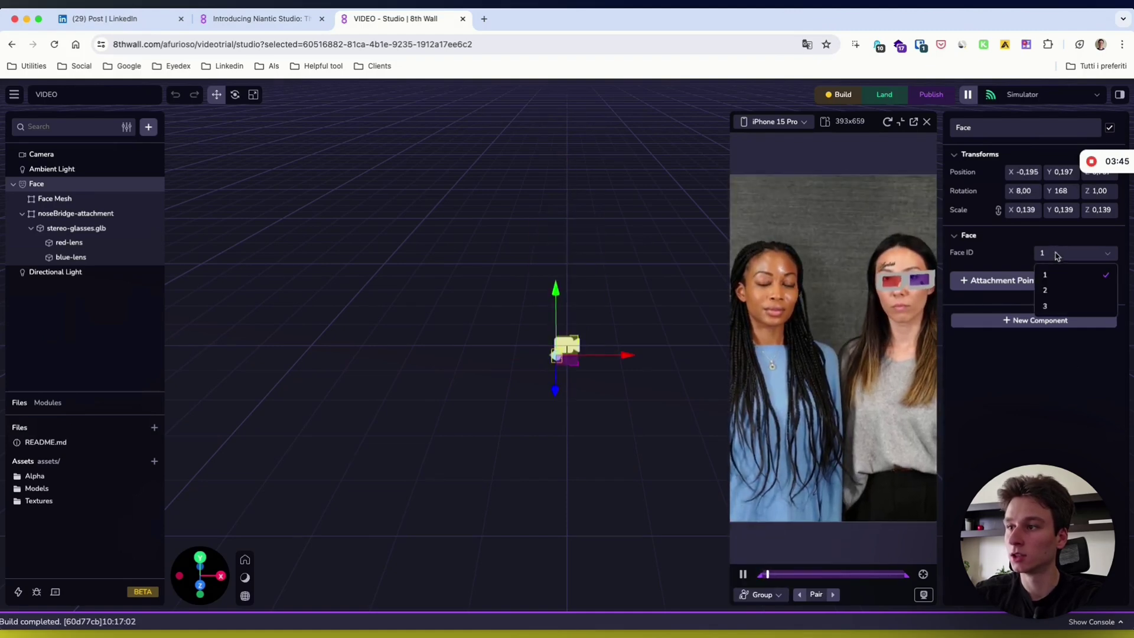
click(1048, 306)
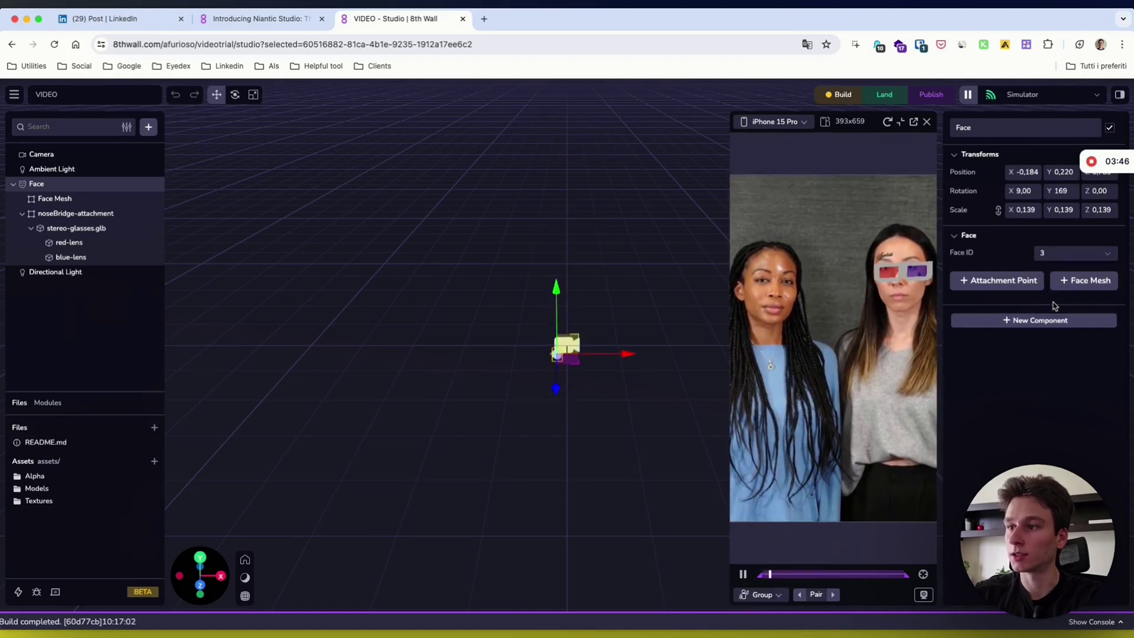
click(1055, 255)
click(1050, 290)
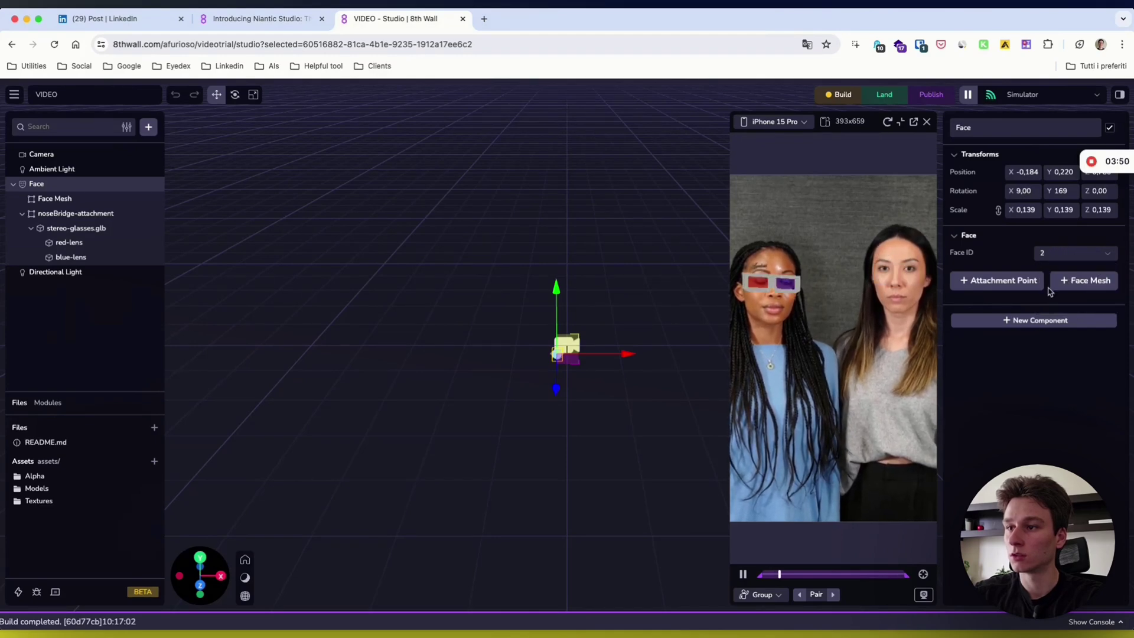
click(1042, 253)
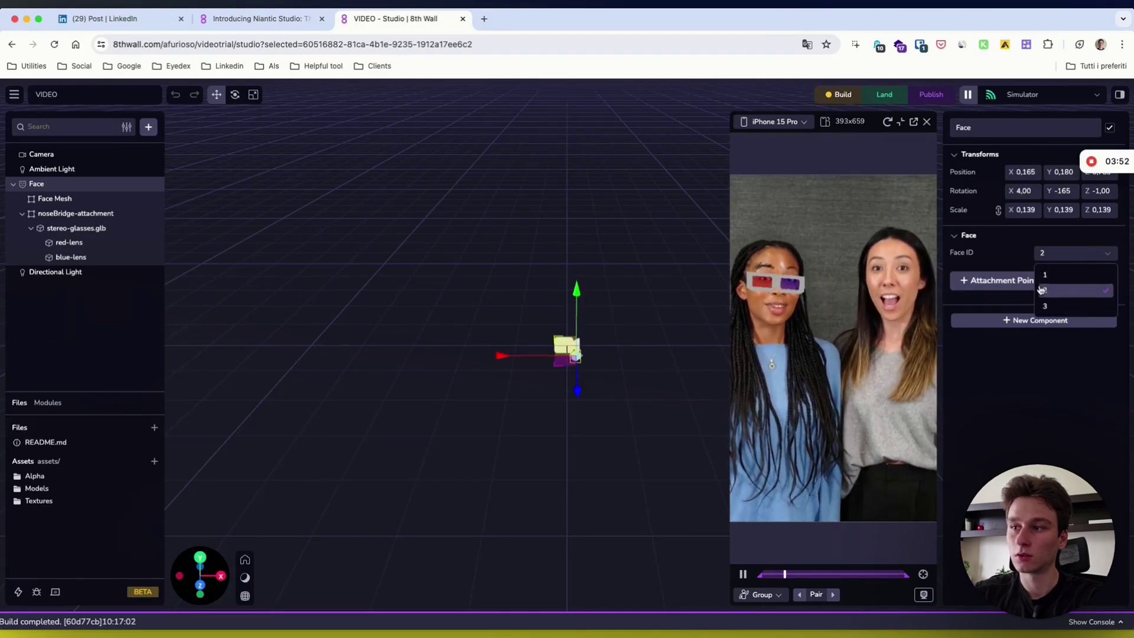
click(1047, 307)
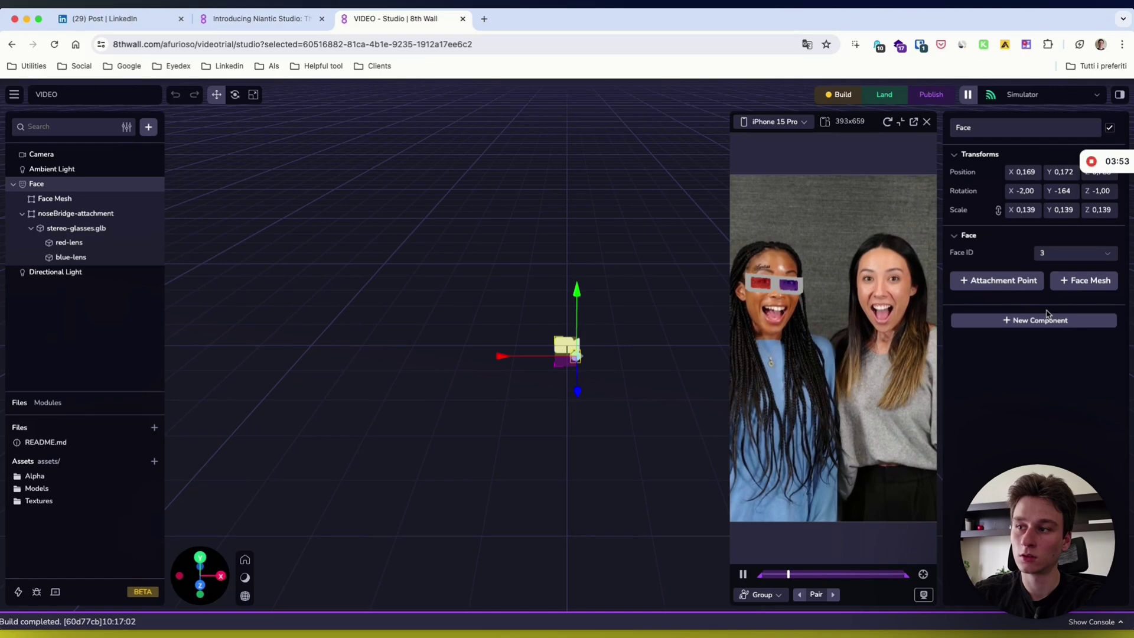
click(1051, 254)
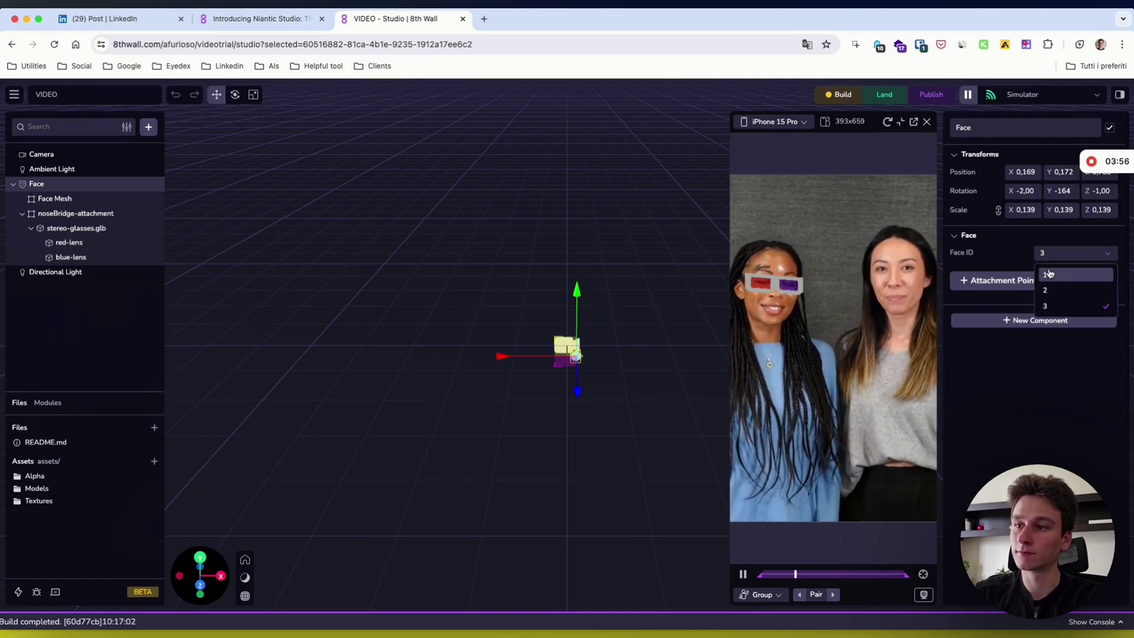
click(1048, 276)
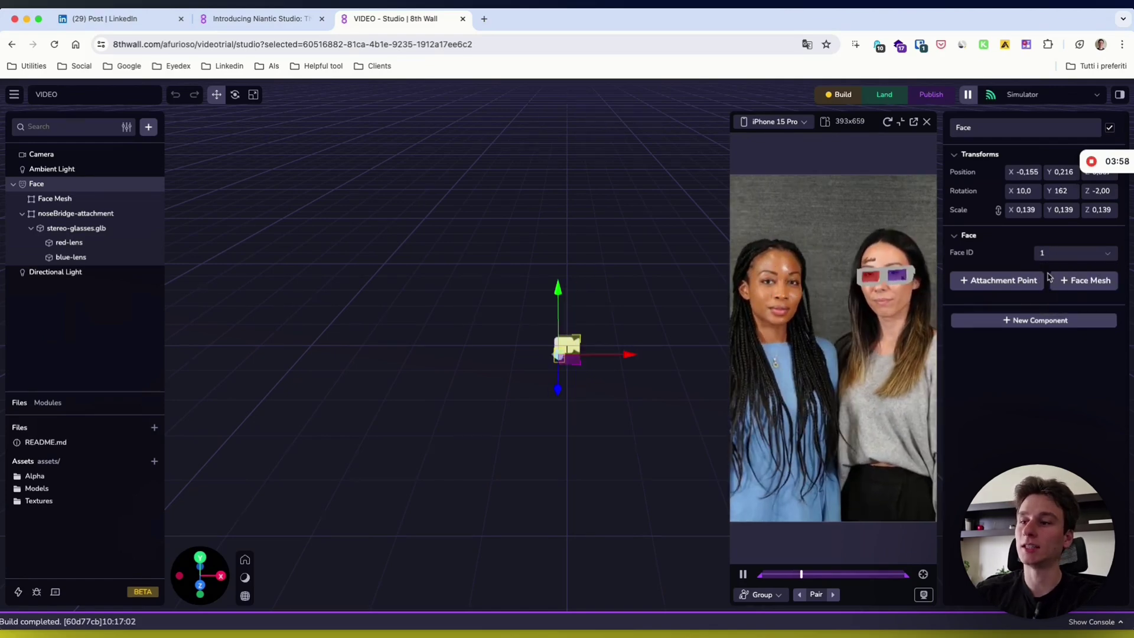
Review the simulator's list of preview sequences, keeping the Group face sequence.
click(764, 601)
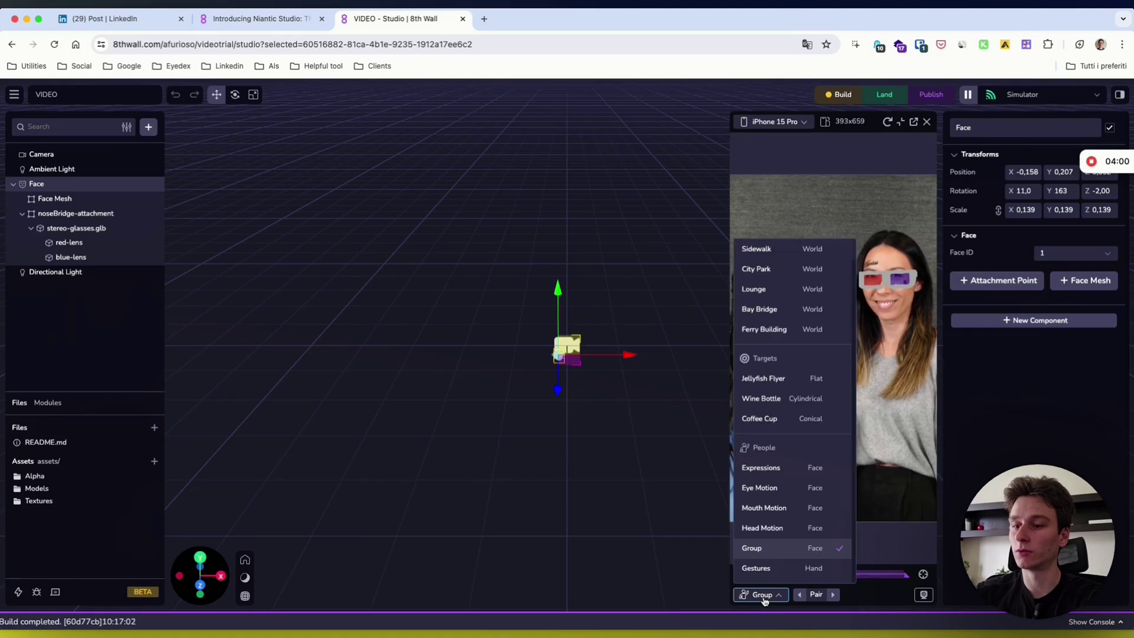
click(791, 564)
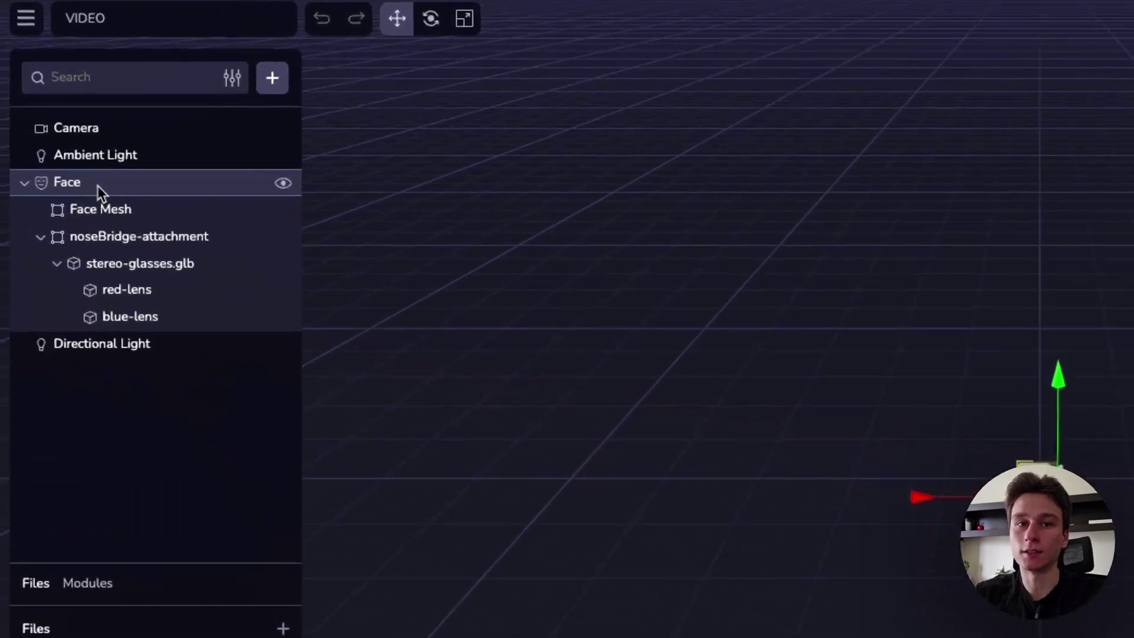
Duplicate the Face object and move the copy along the X axis to about -0.481.
right_click(85, 188)
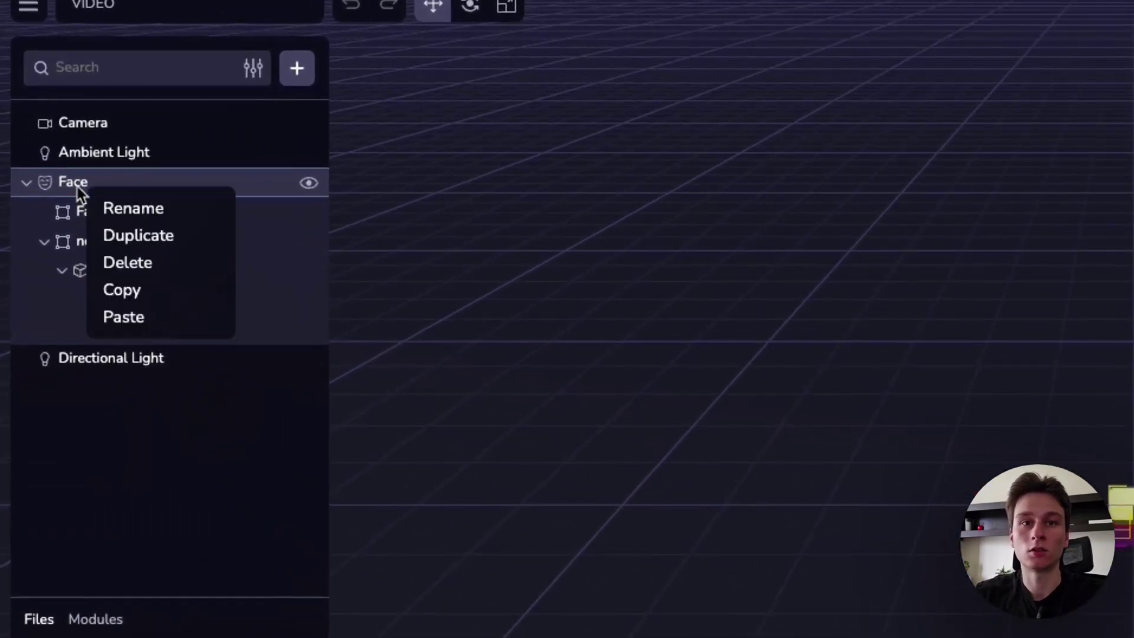
click(131, 236)
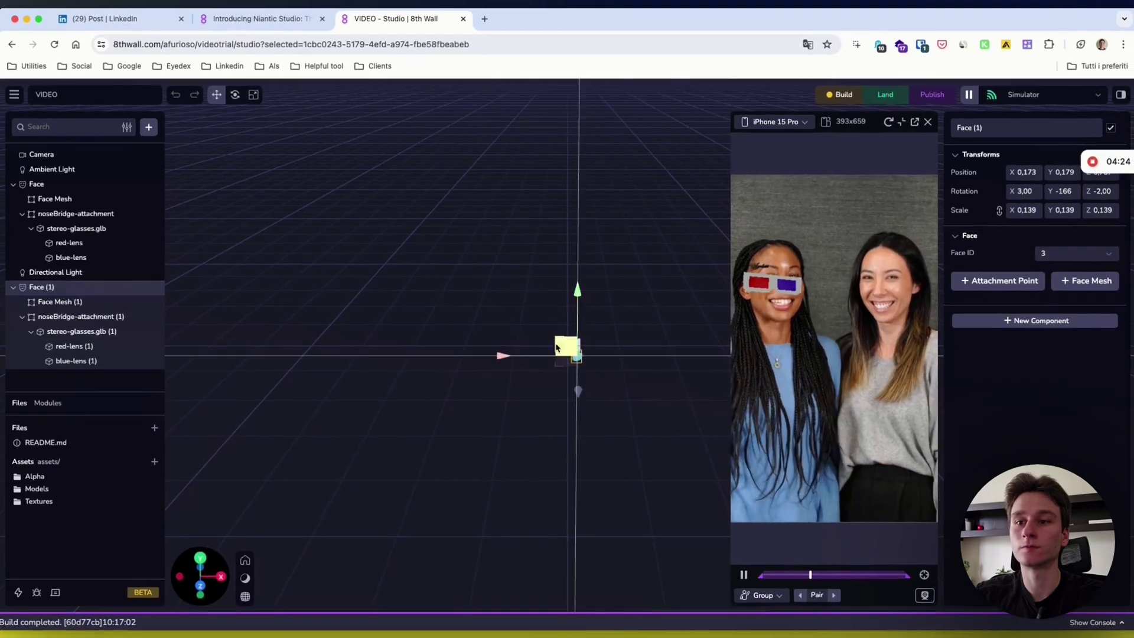
drag(556, 347, 433, 353)
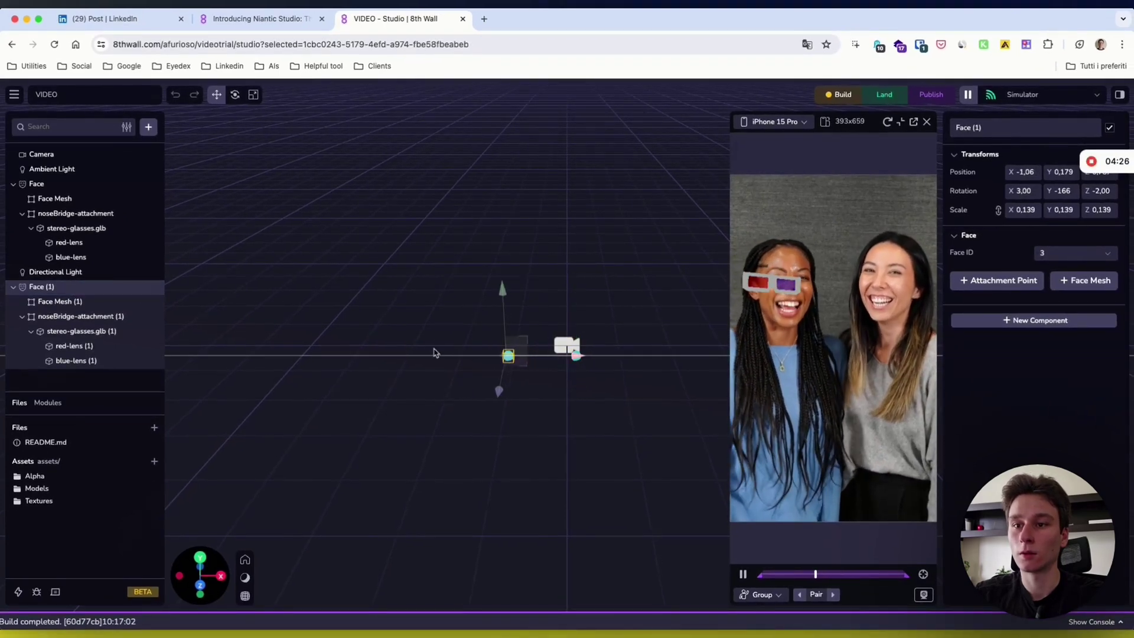
scroll(550, 357, up, 10)
scroll(549, 358, down, 5)
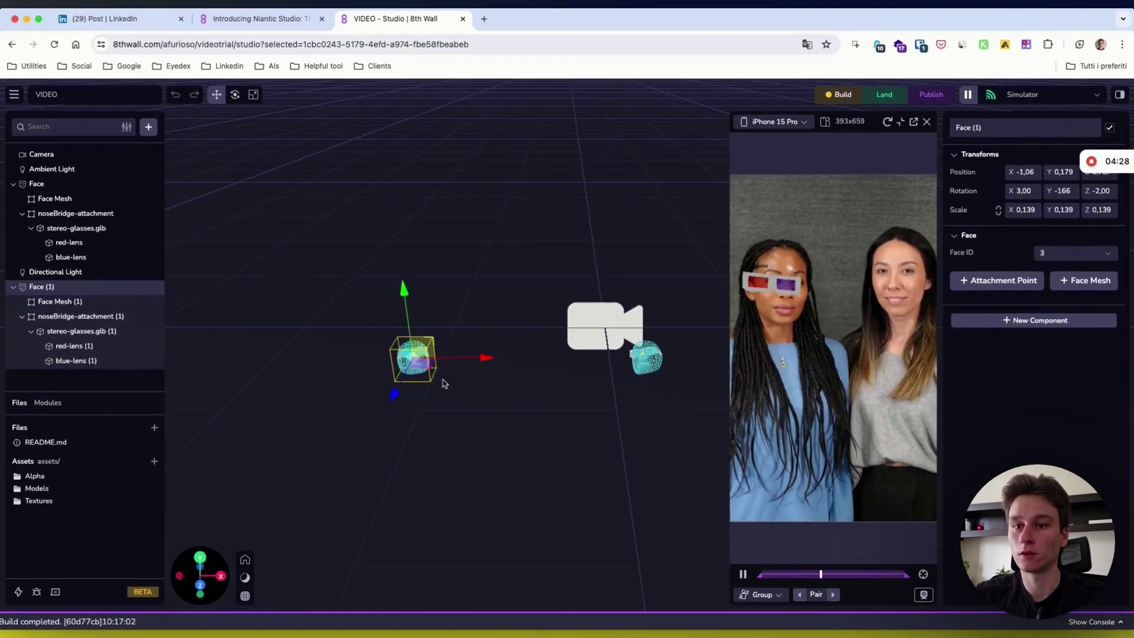
drag(486, 357, 600, 358)
Try Face IDs 1 and 2 on the duplicated Face in the Group preview.
click(1067, 243)
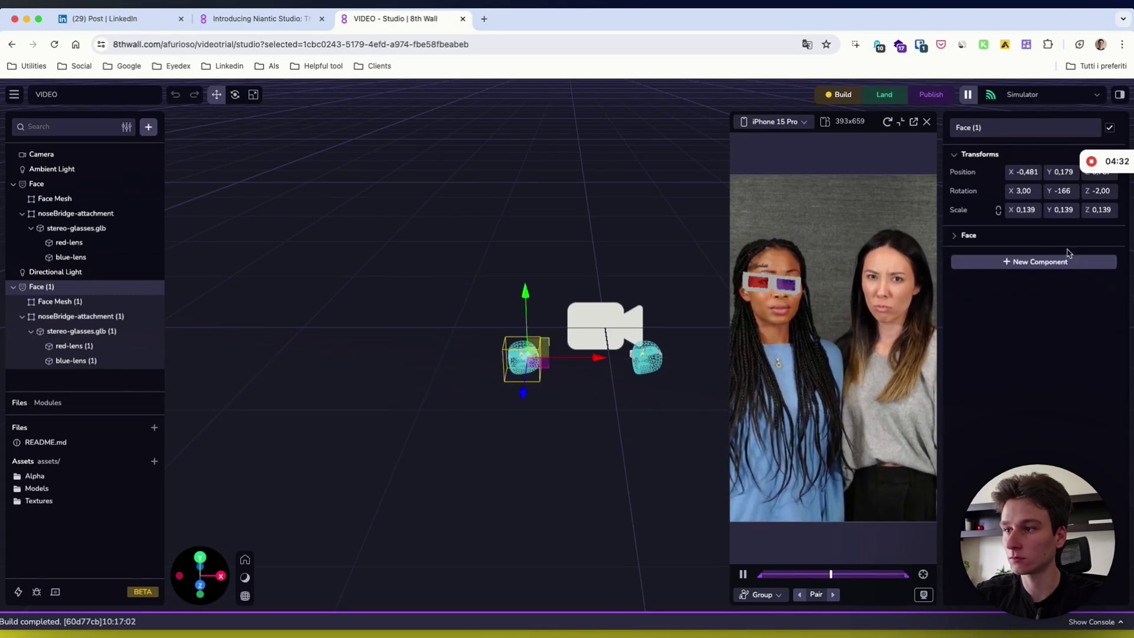
click(1068, 247)
click(1067, 253)
click(1058, 270)
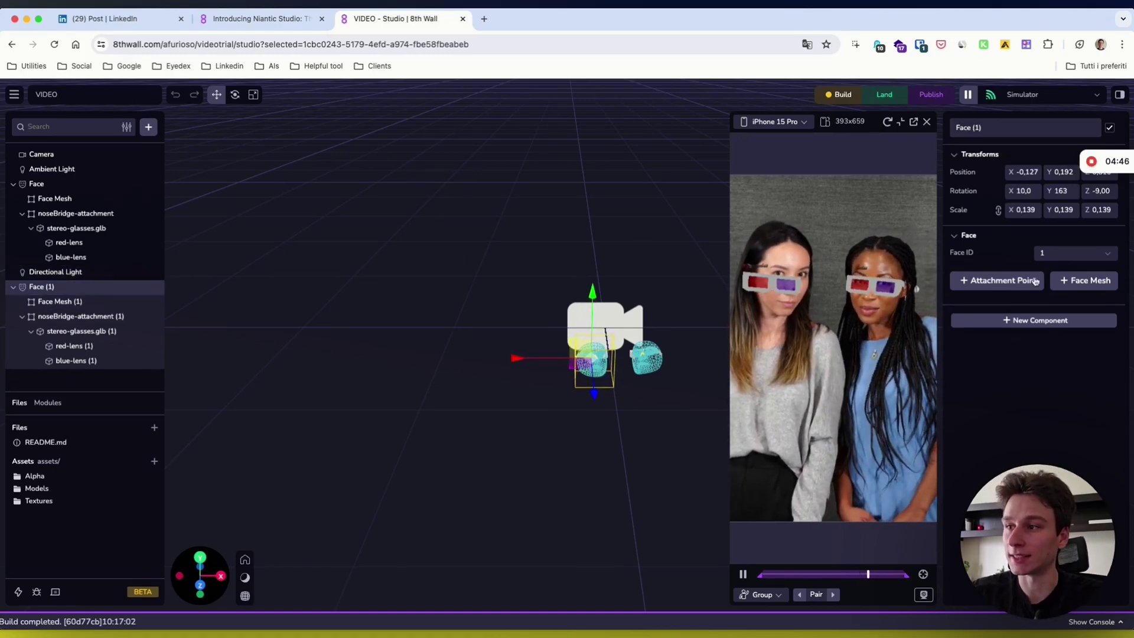
click(1058, 244)
click(1060, 242)
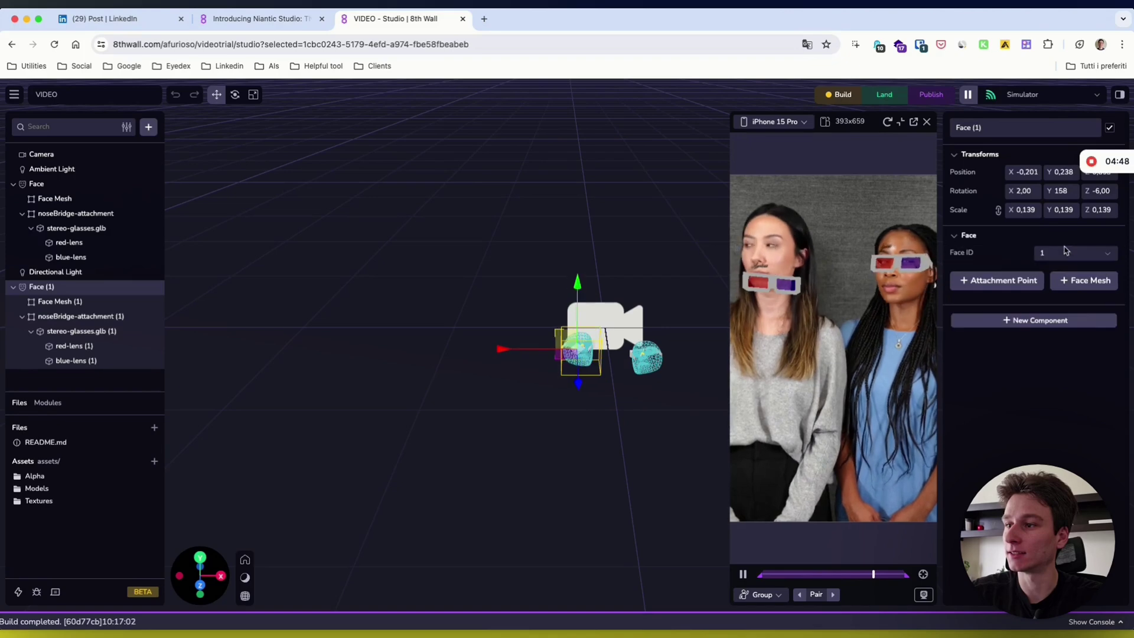
click(1067, 252)
click(1054, 291)
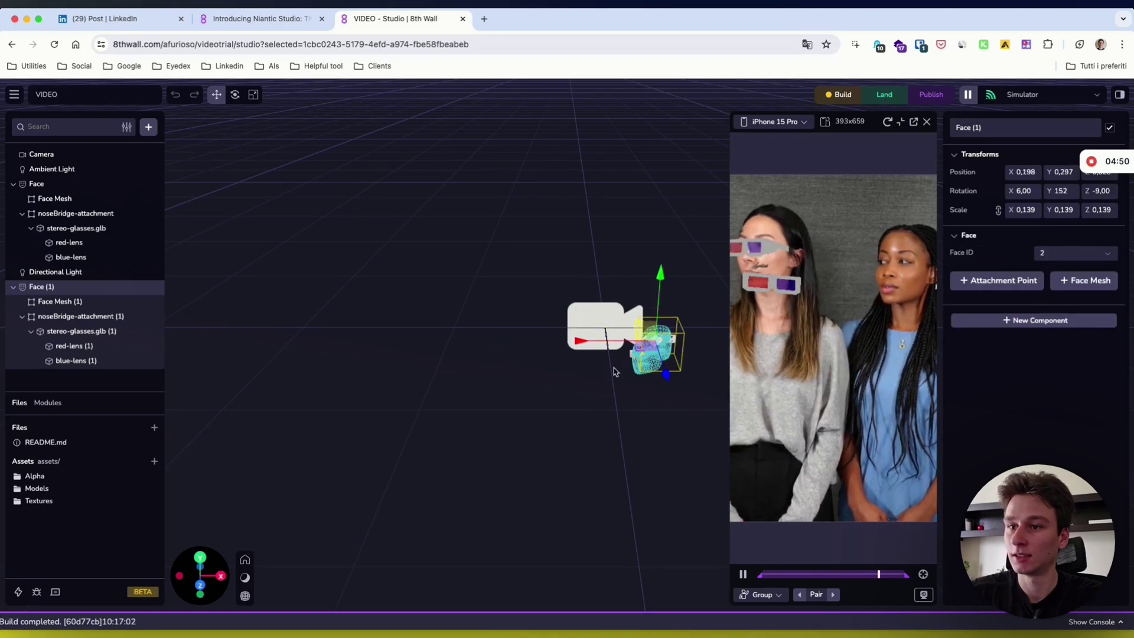
click(969, 235)
scroll(603, 329, up, 5)
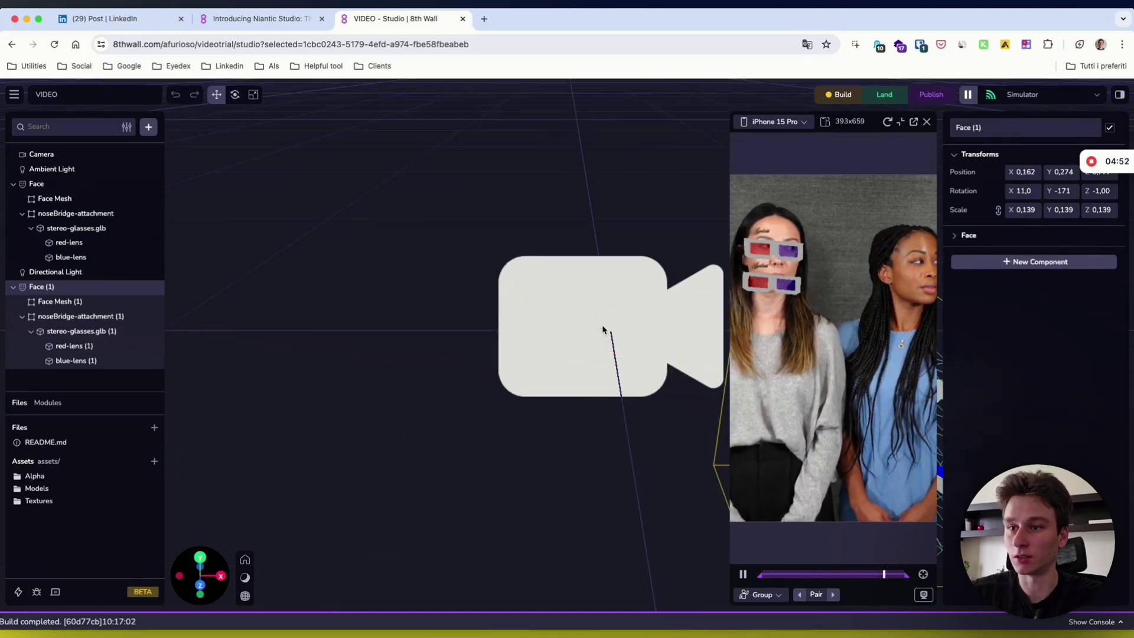
Close the simulator and delete the duplicated Face object.
click(927, 122)
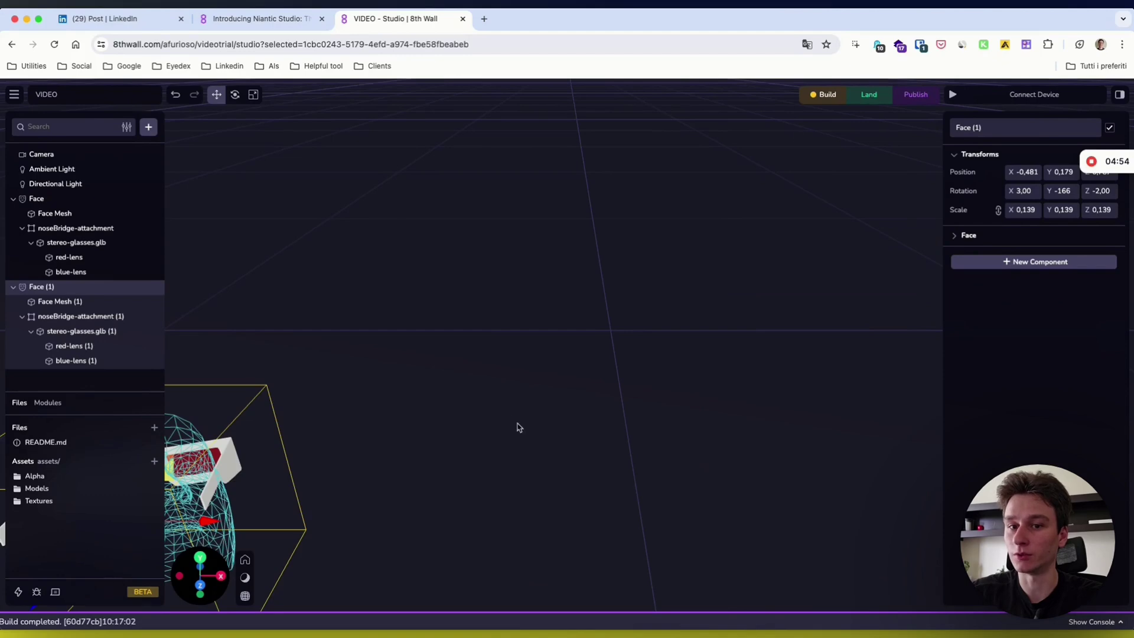
scroll(517, 428, down, 10)
scroll(487, 414, up, 3)
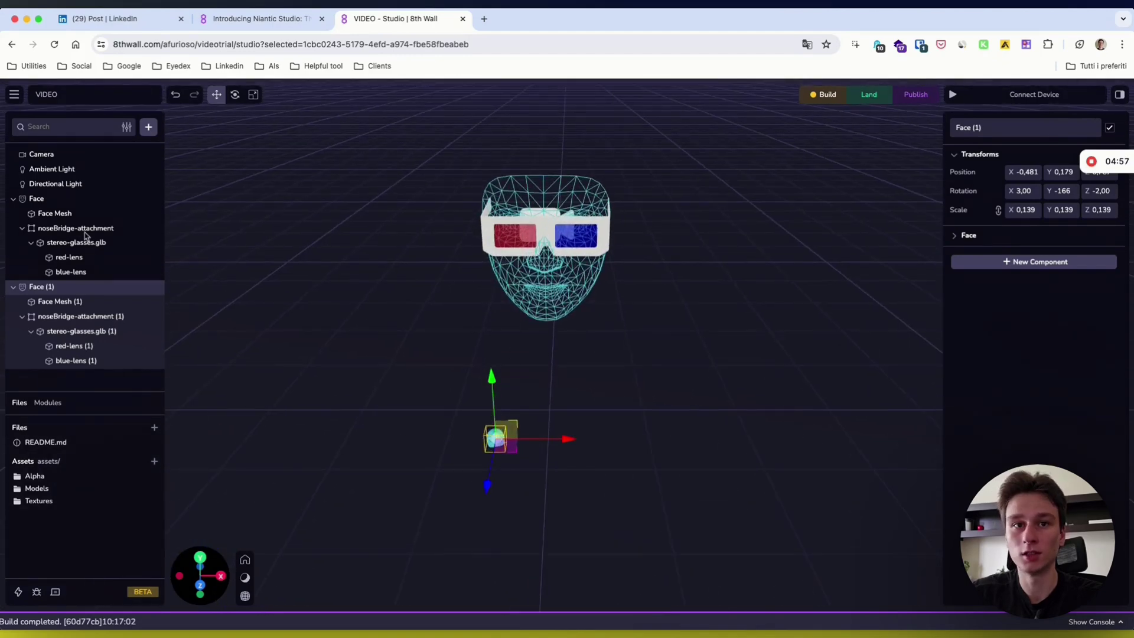
right_click(43, 289)
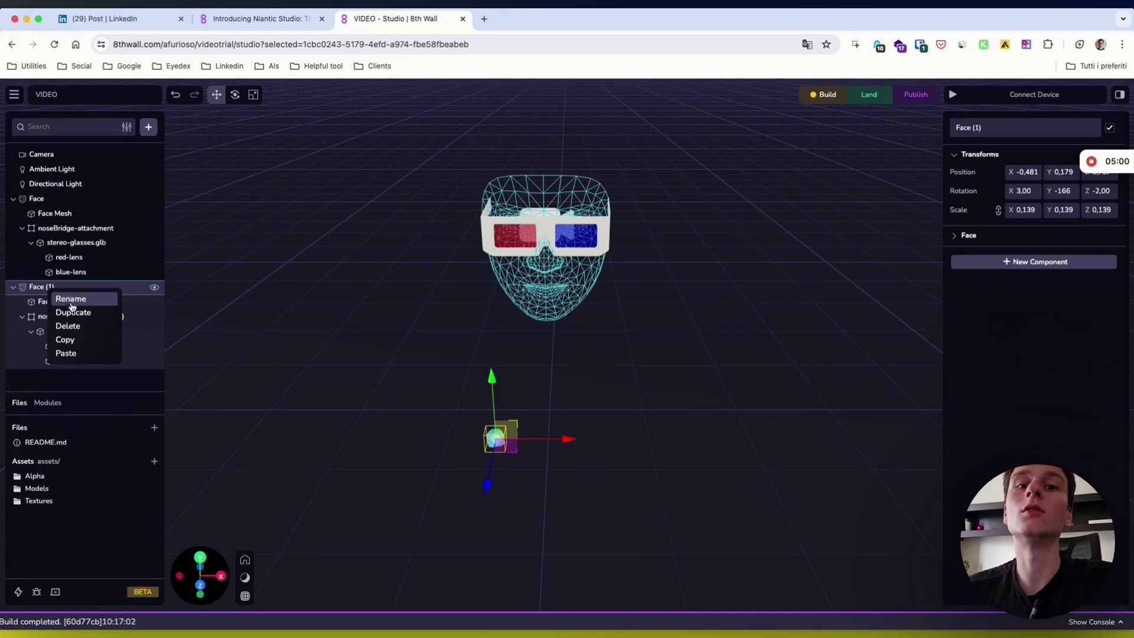
click(70, 327)
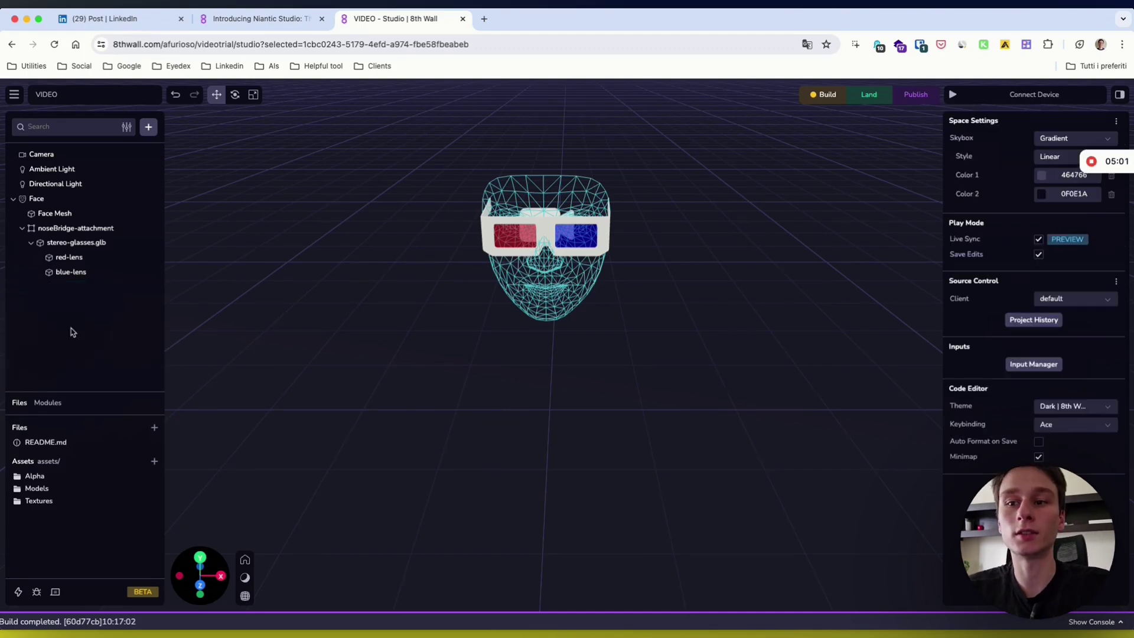
Duplicate the Face object again and move the copy beside the original, to about X 1.52.
click(61, 204)
key(super+d)
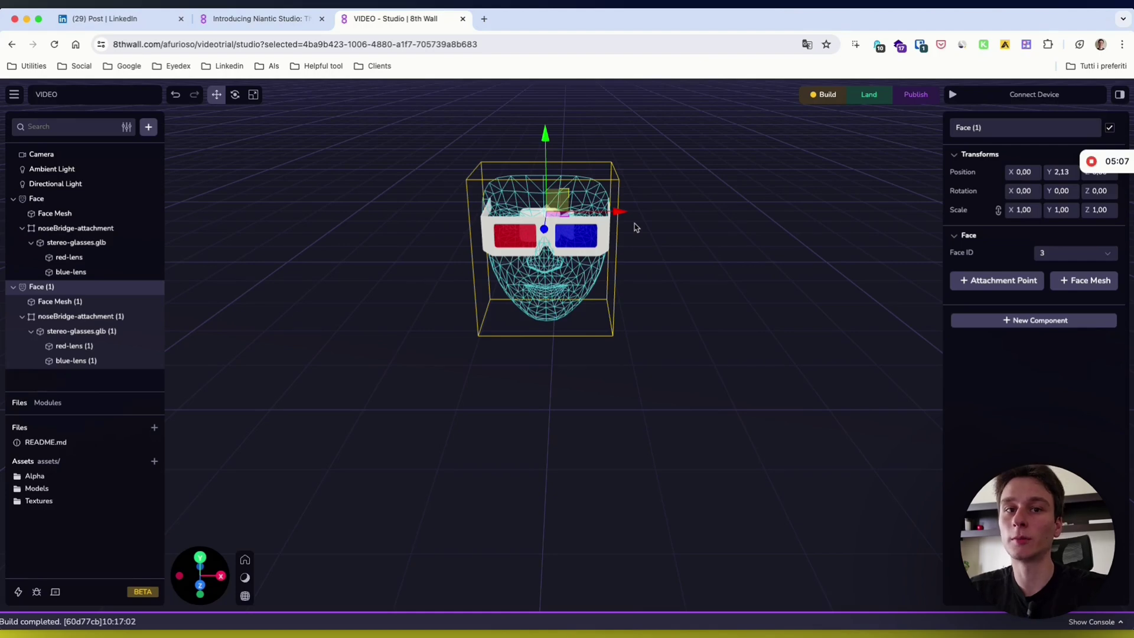
drag(626, 216, 812, 216)
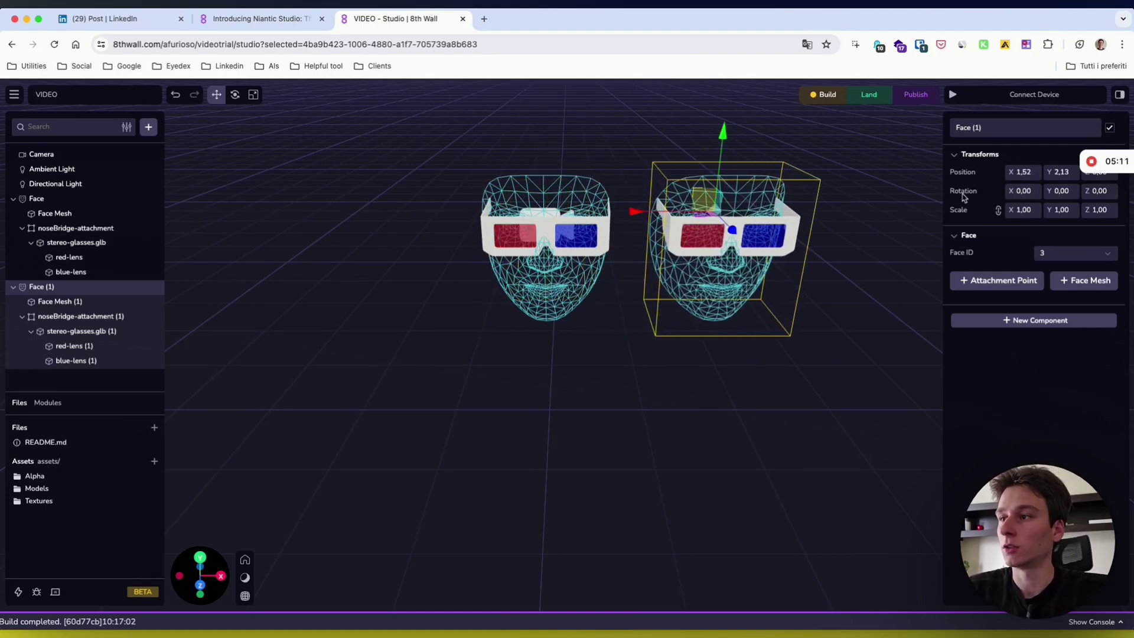
Run the project in the simulator, try Face ID 2 on the duplicated Face, and set it to 1.
click(954, 95)
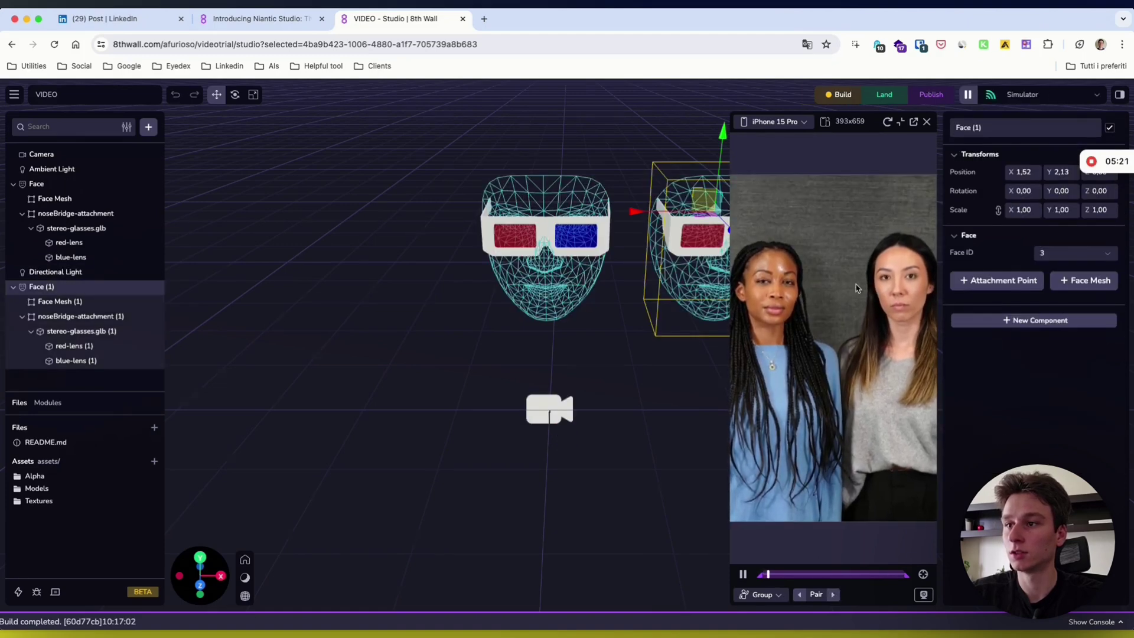
click(1057, 253)
click(1057, 292)
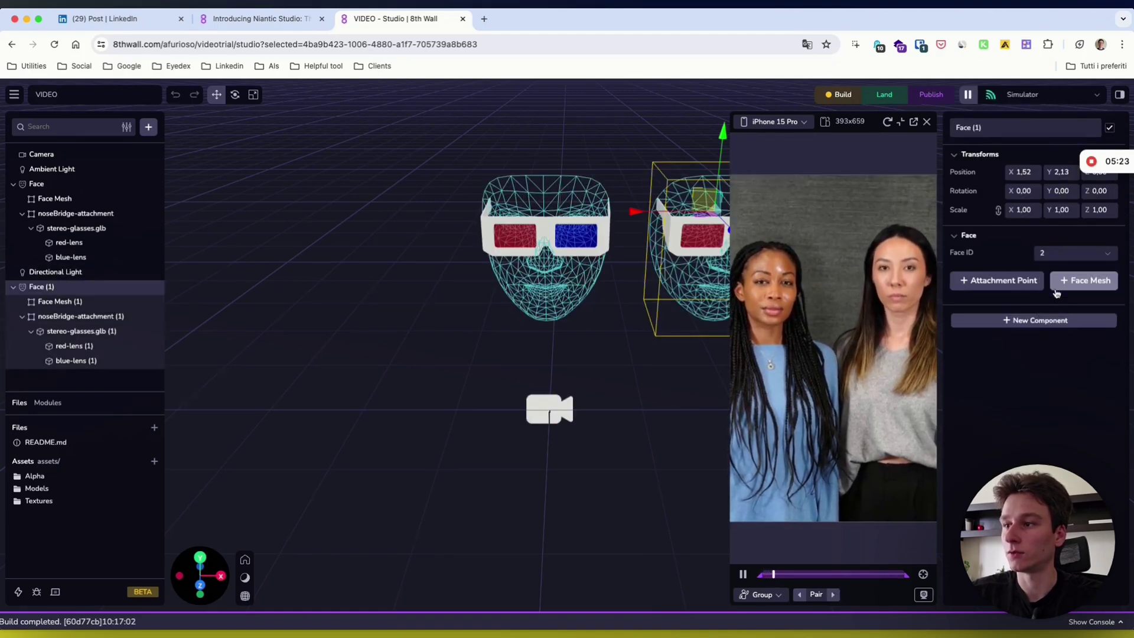
click(1054, 252)
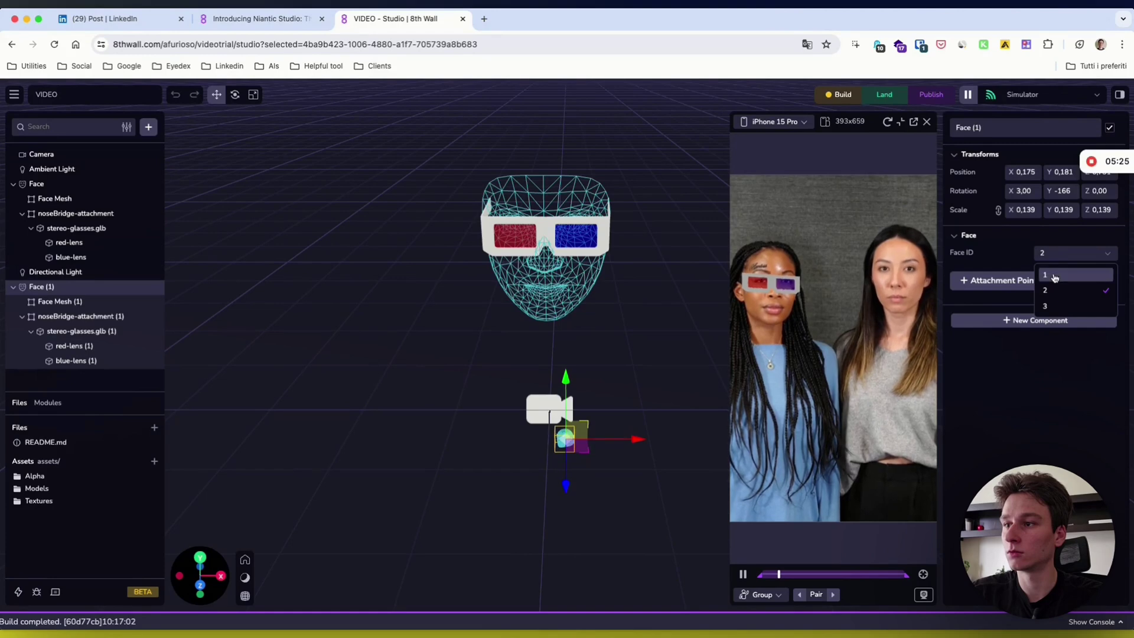
click(1055, 277)
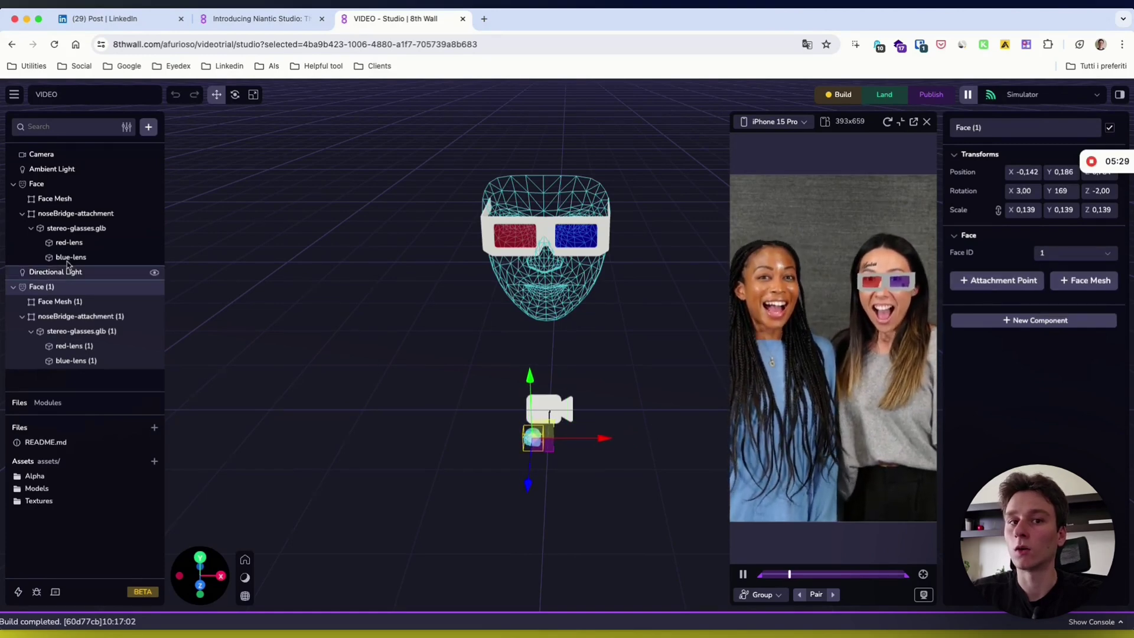
Review the settings of both Face objects and the Camera, and examine the files in the Models assets folder.
click(40, 184)
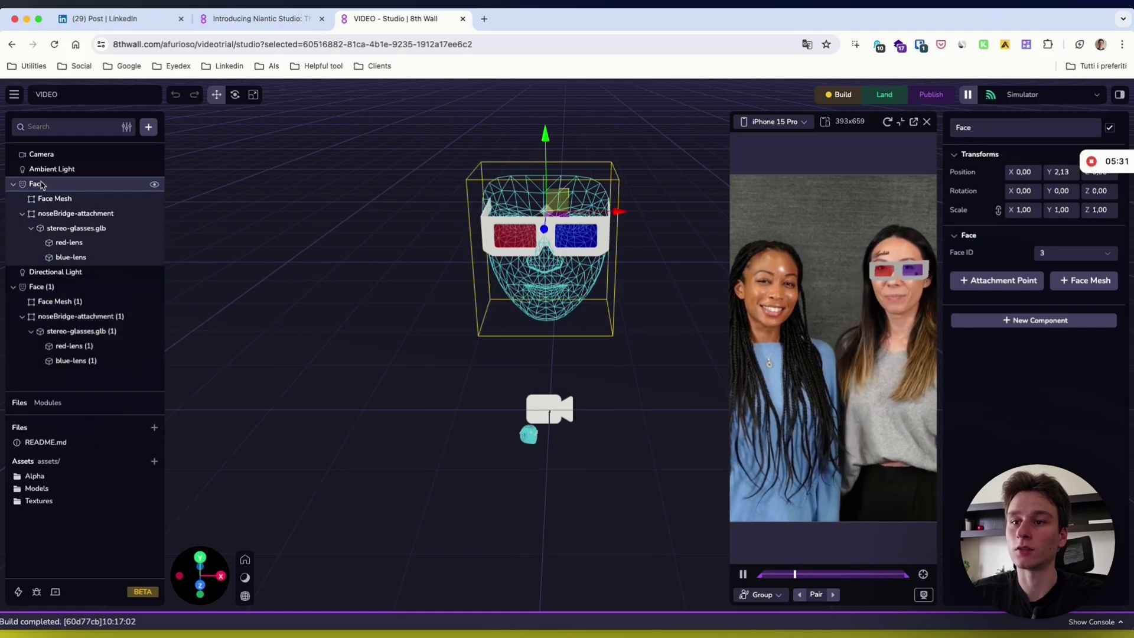
click(49, 287)
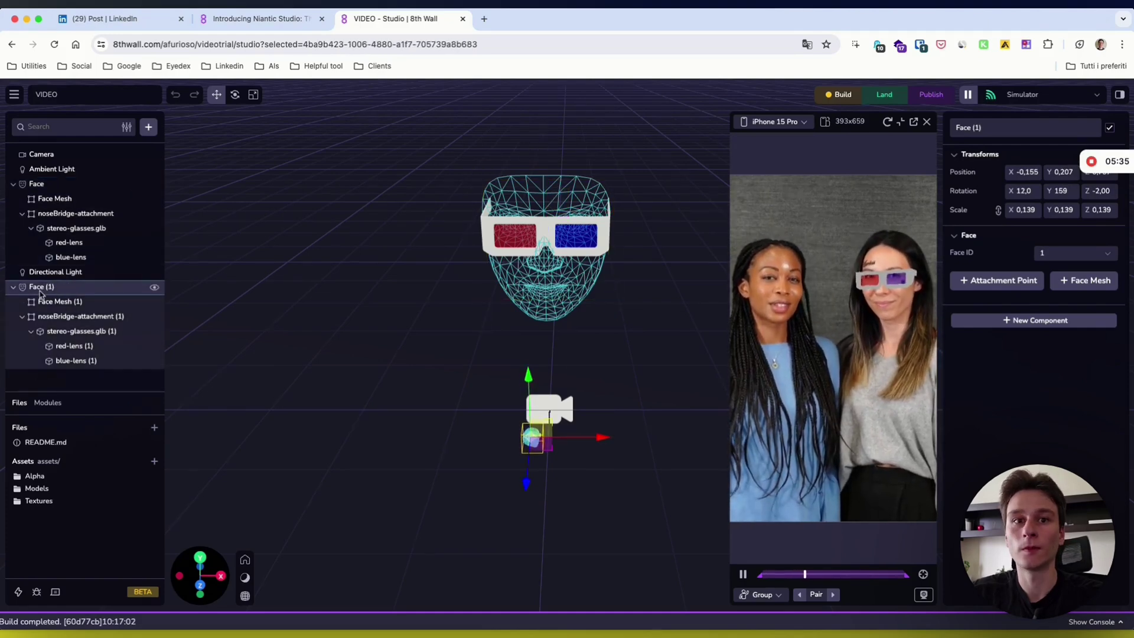
click(34, 156)
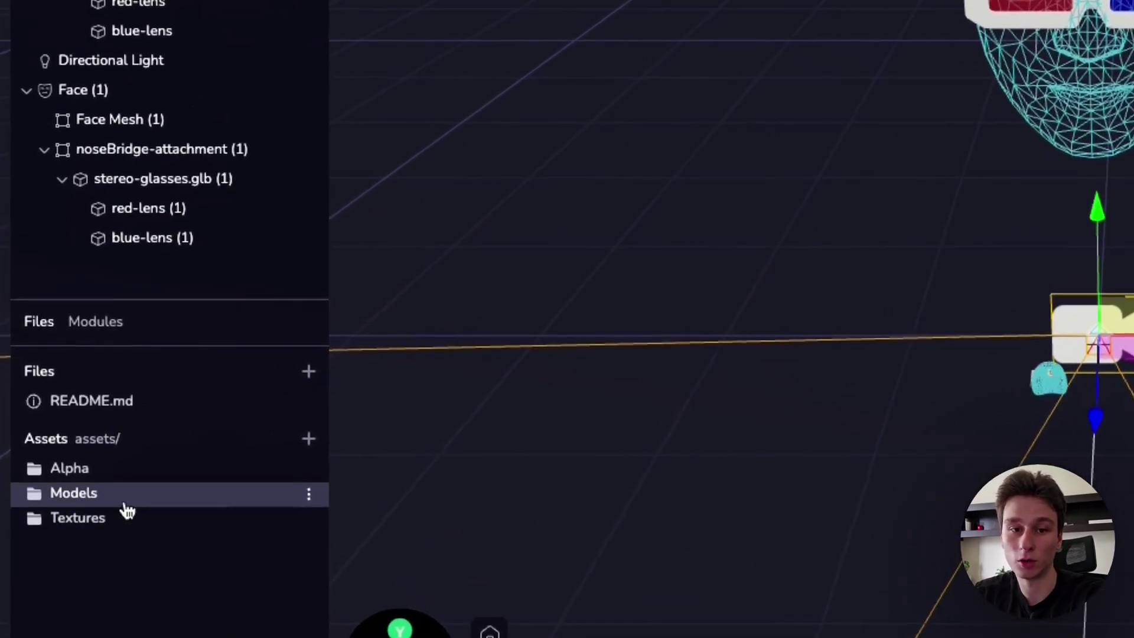
click(125, 503)
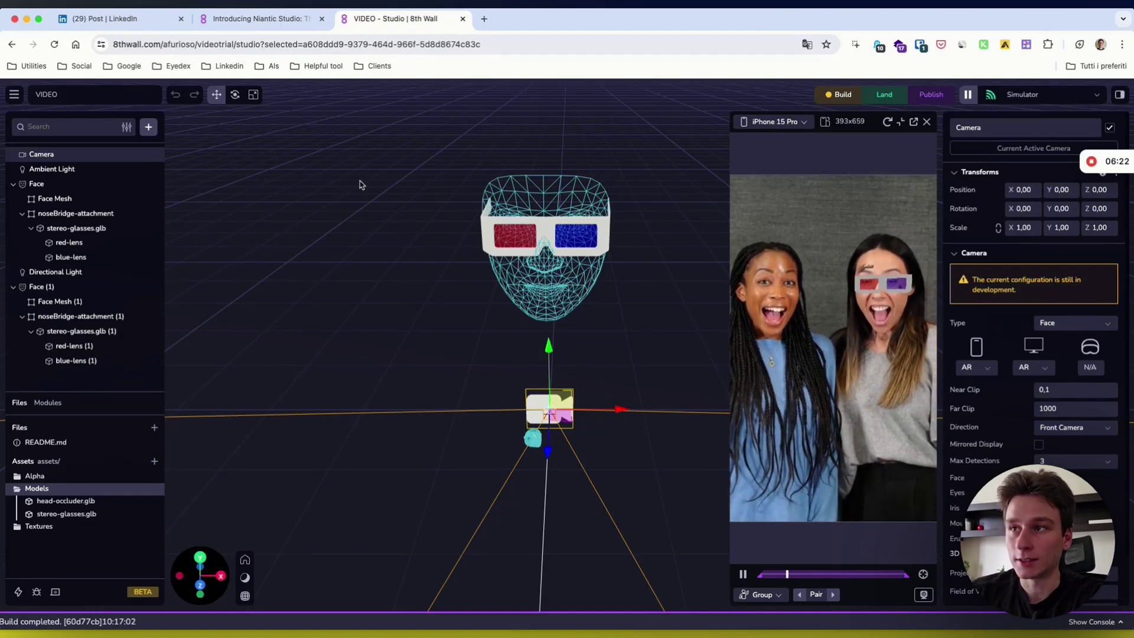
Leave the face project for the project overview and start a new project.
click(14, 95)
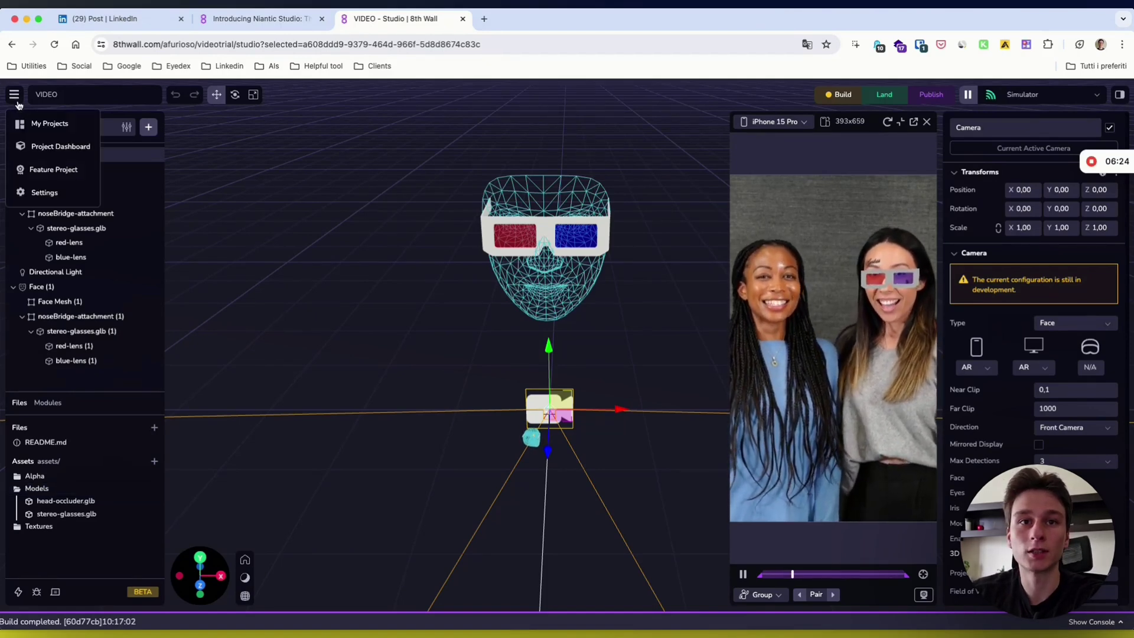
click(50, 123)
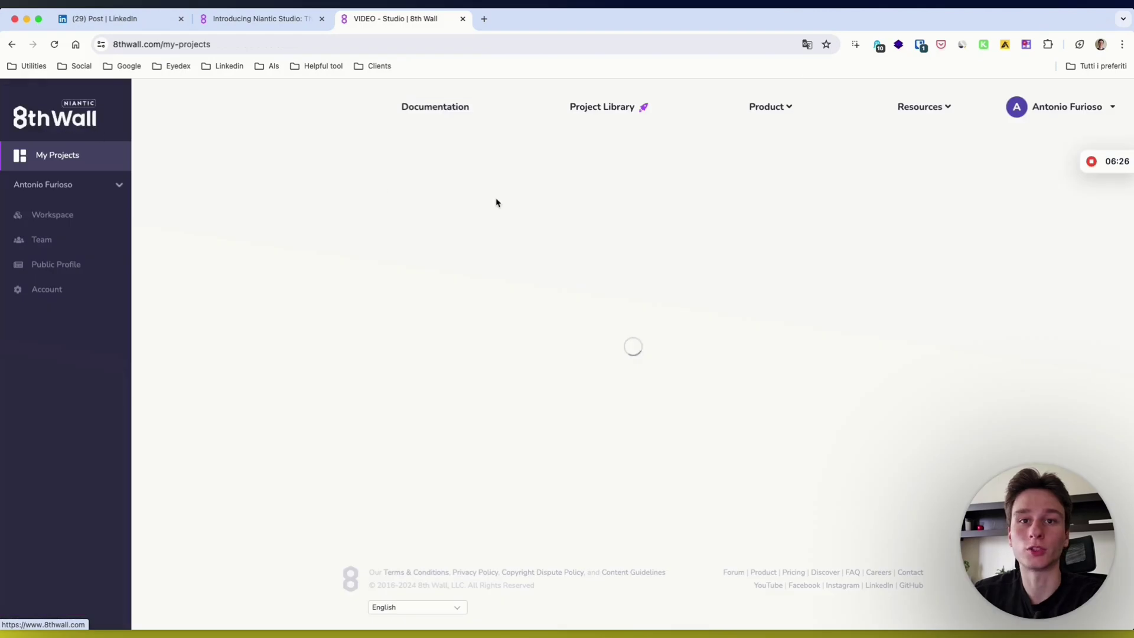
click(882, 171)
Create the project with the URL name "world" and the title WORLD, based on the Studio: World Effects template.
click(507, 236)
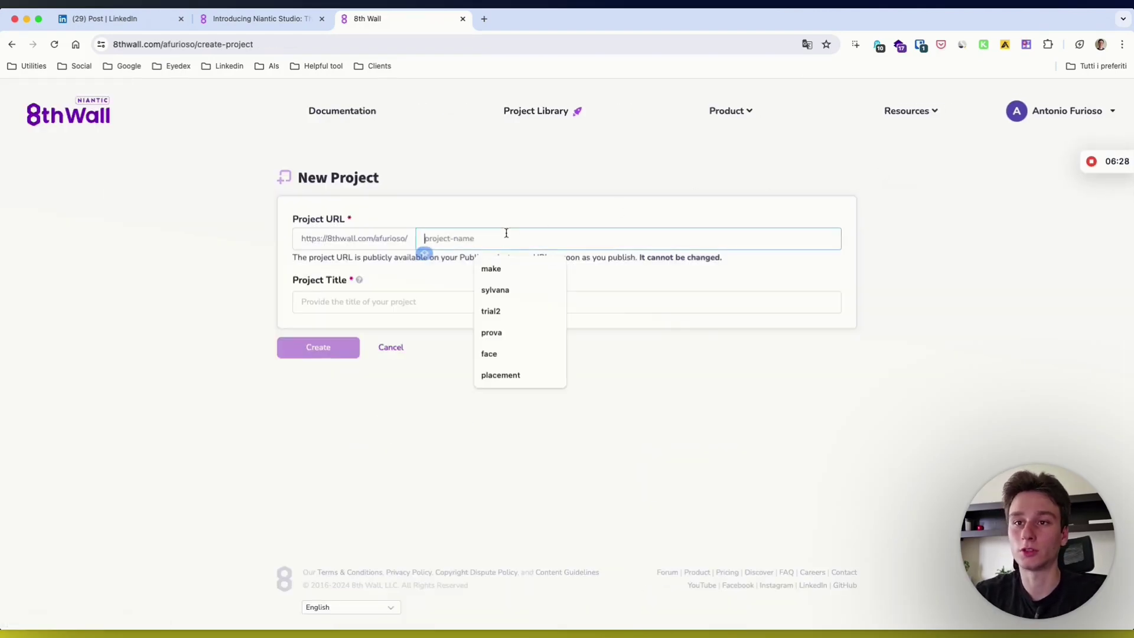
text(WORLD)
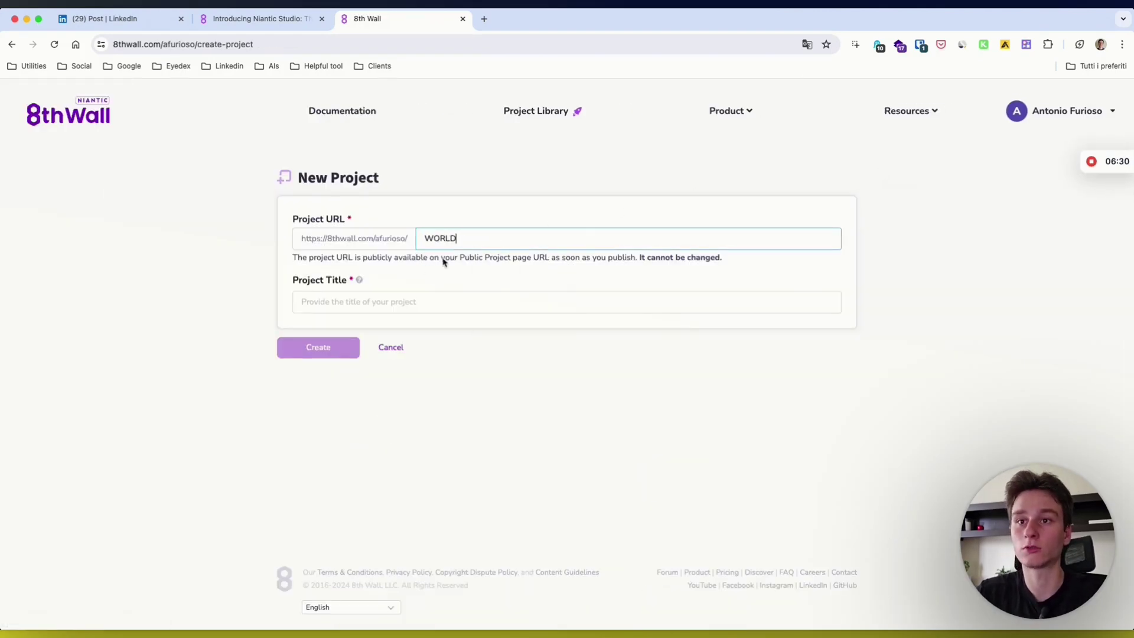
click(405, 301)
text(WORLD)
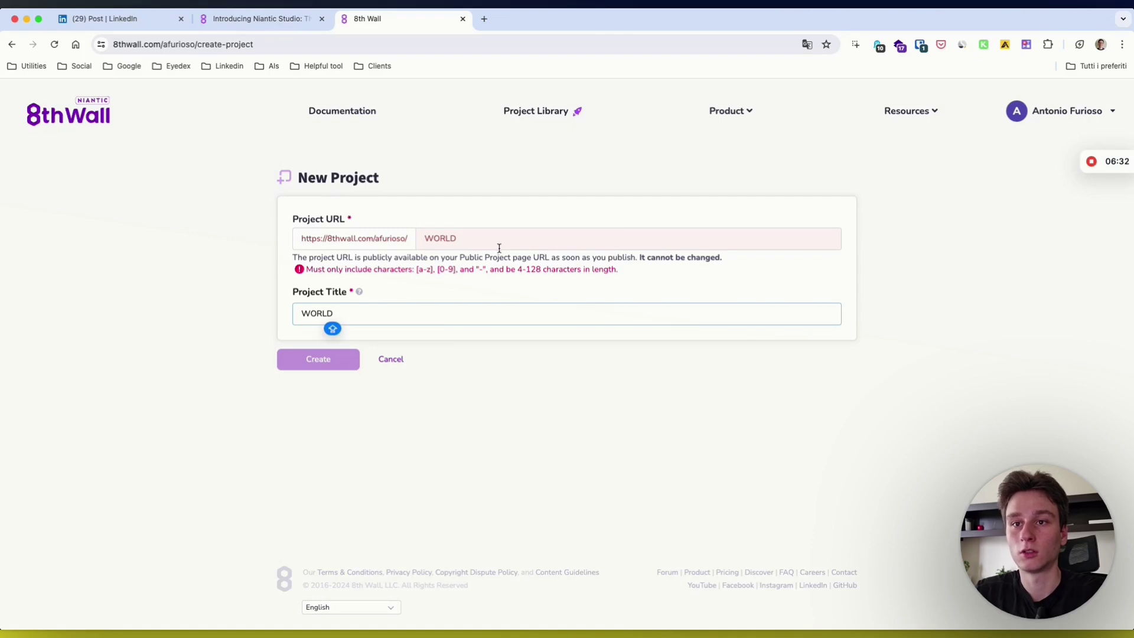
double_click(453, 239)
text(worl)
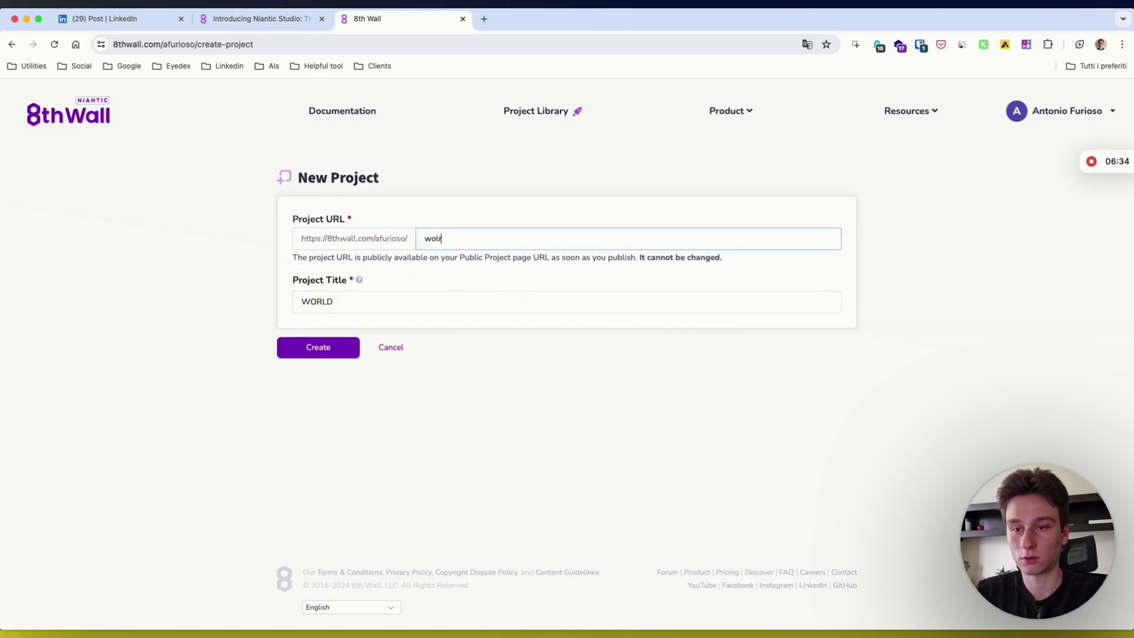
text(d)
click(291, 351)
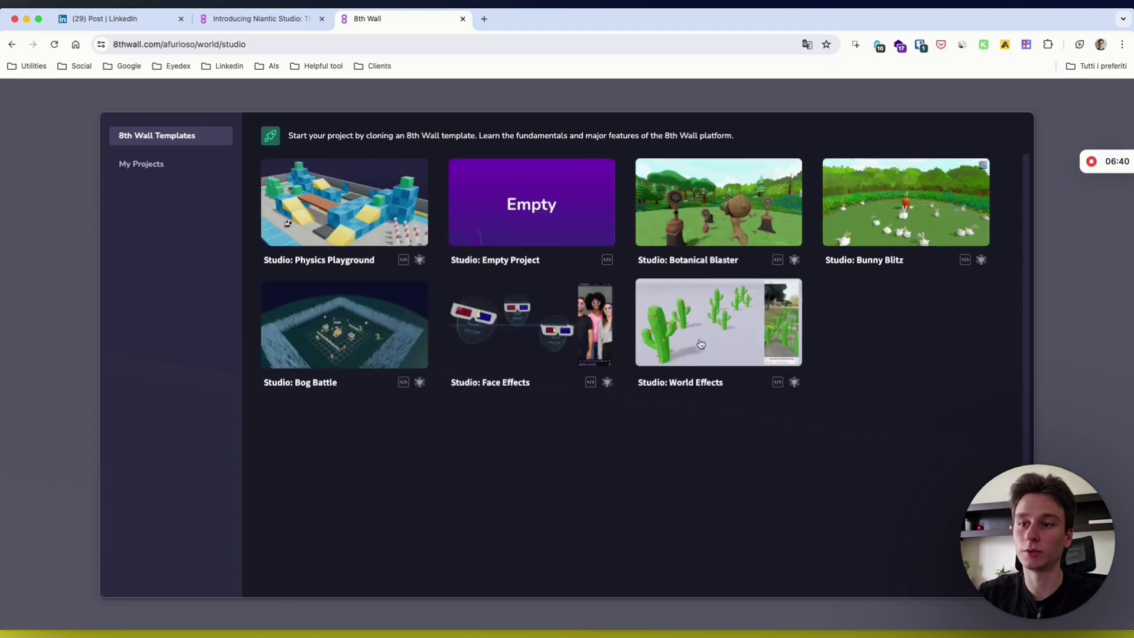
click(702, 344)
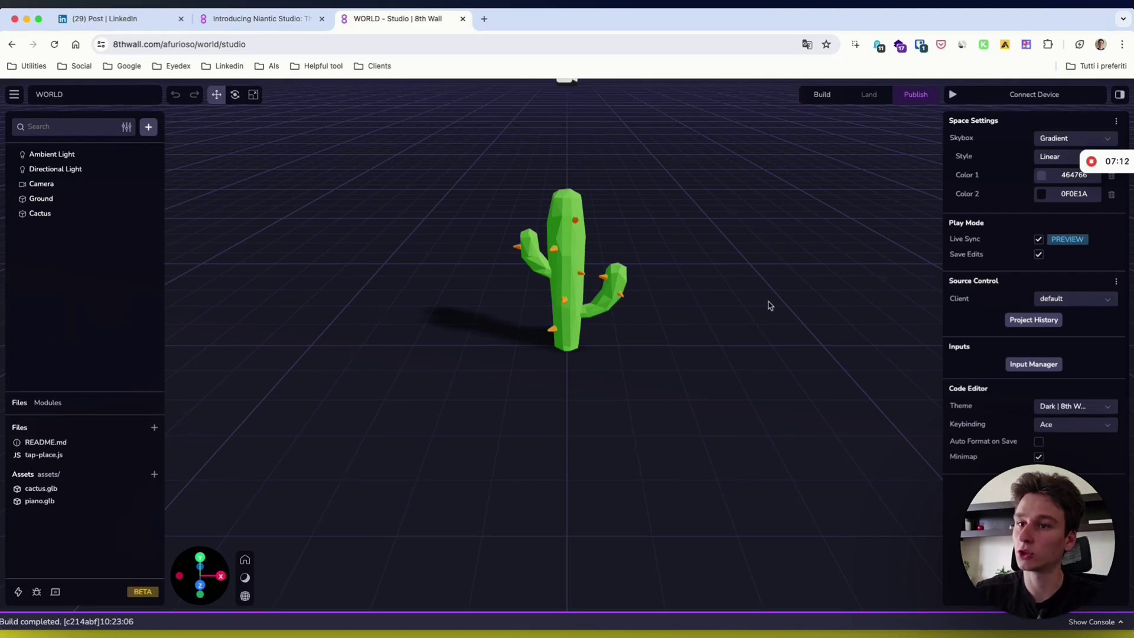
Run the project in the simulator and place another cactus on the sidewalk.
click(953, 96)
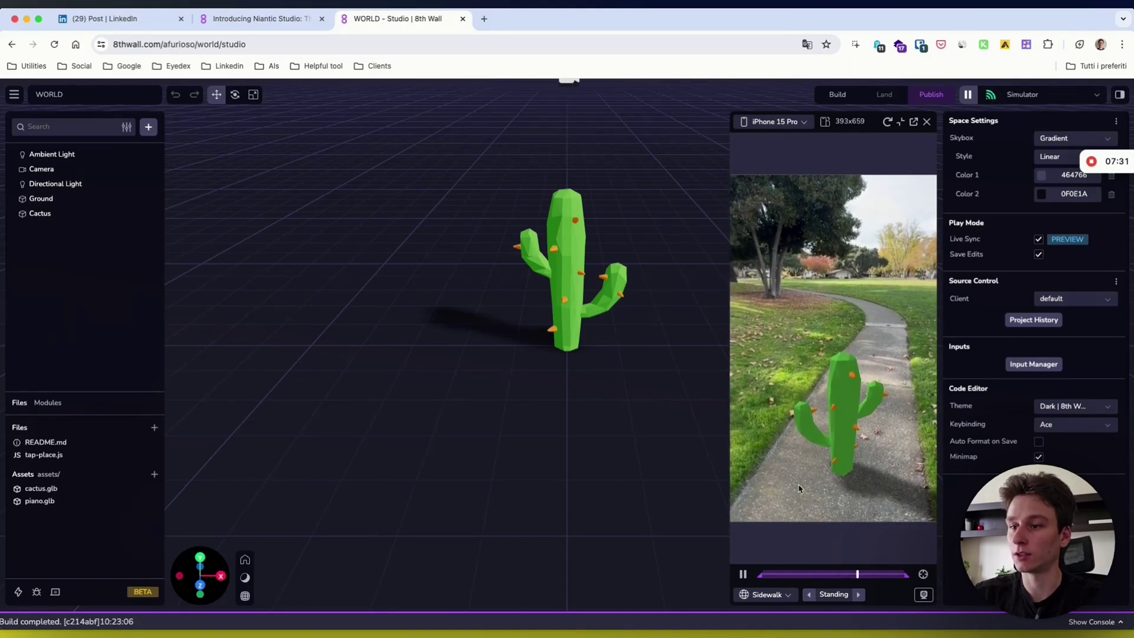
click(886, 455)
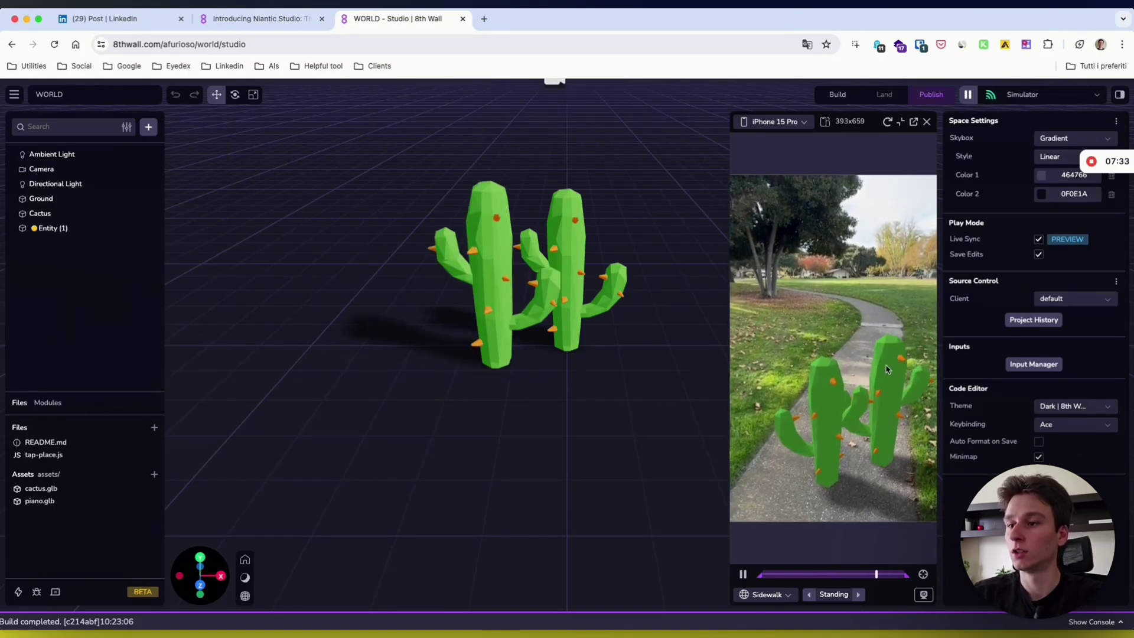
Test the tap-to-place effect by placing more cacti across the grass and sidewalk in the simulator.
click(762, 369)
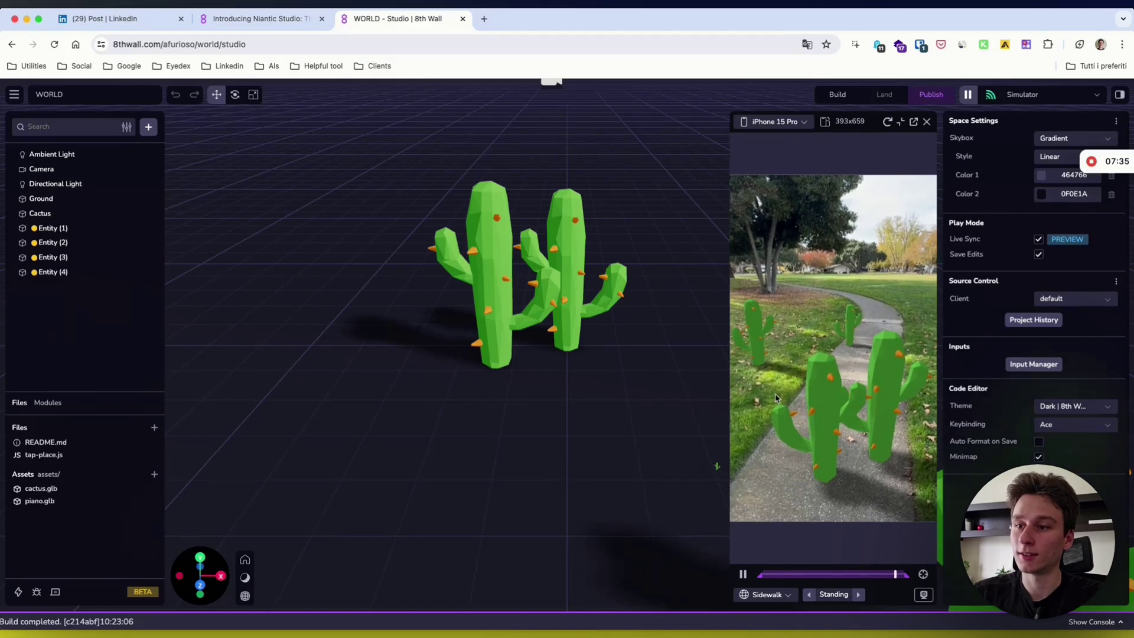
click(776, 397)
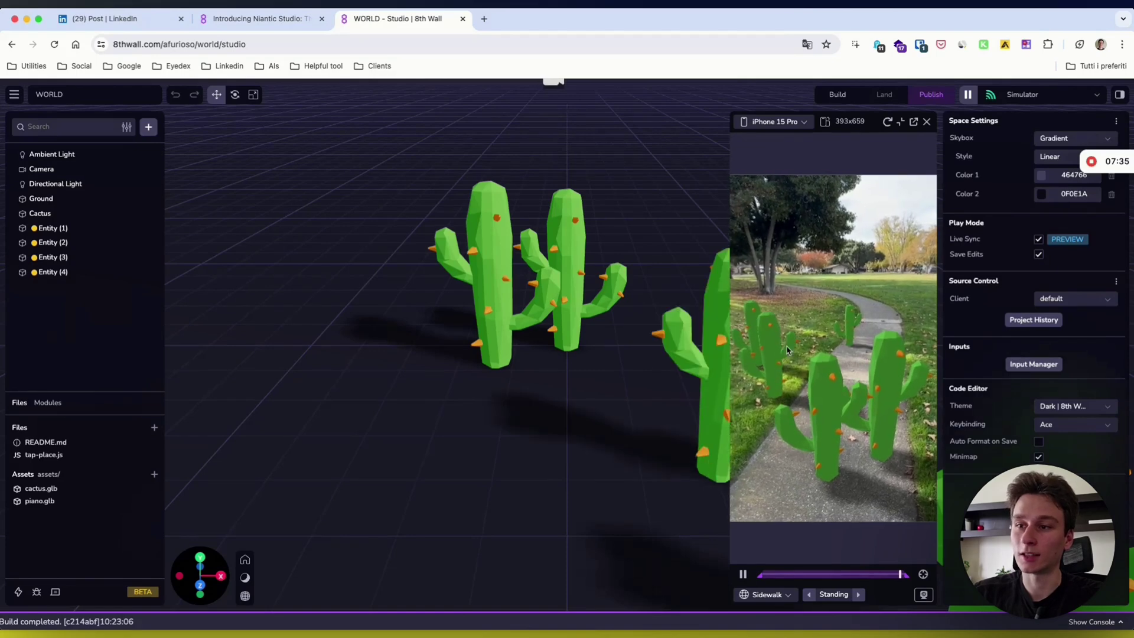
click(770, 469)
click(740, 432)
click(830, 391)
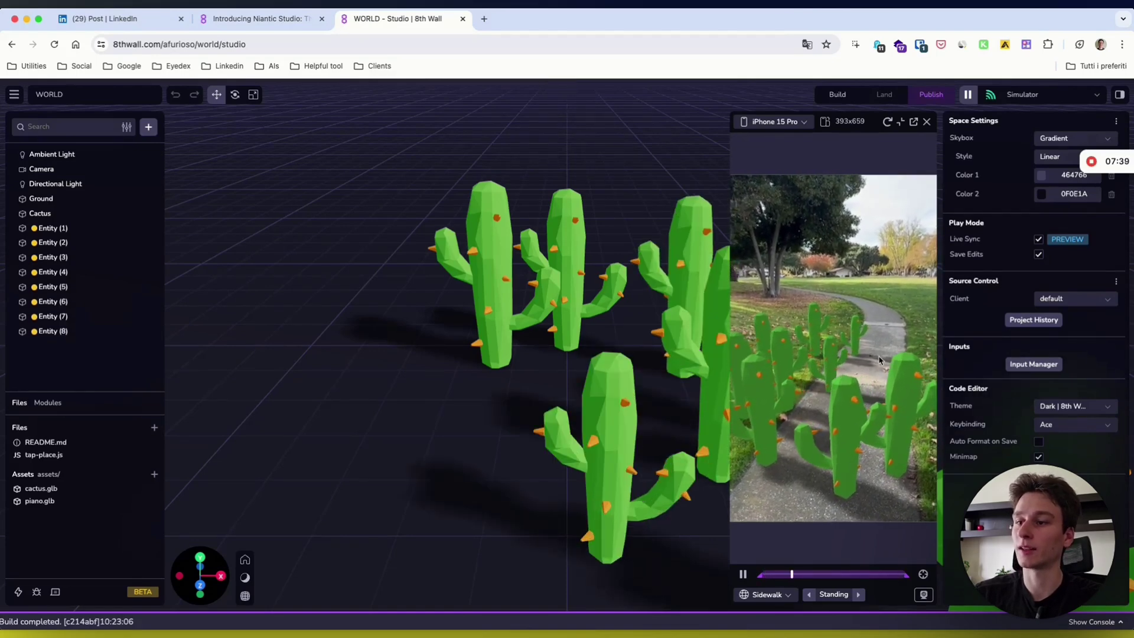
click(864, 436)
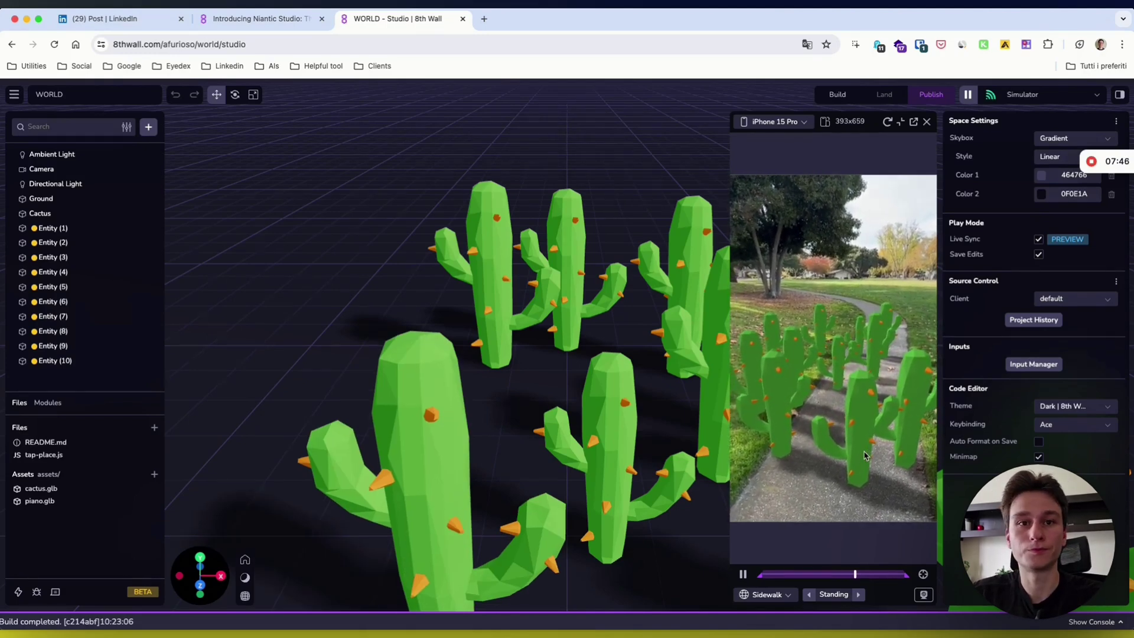
Review the settings of the Camera, a spawned entity and the Cactus, including the Cactus mesh's geometry options.
click(53, 168)
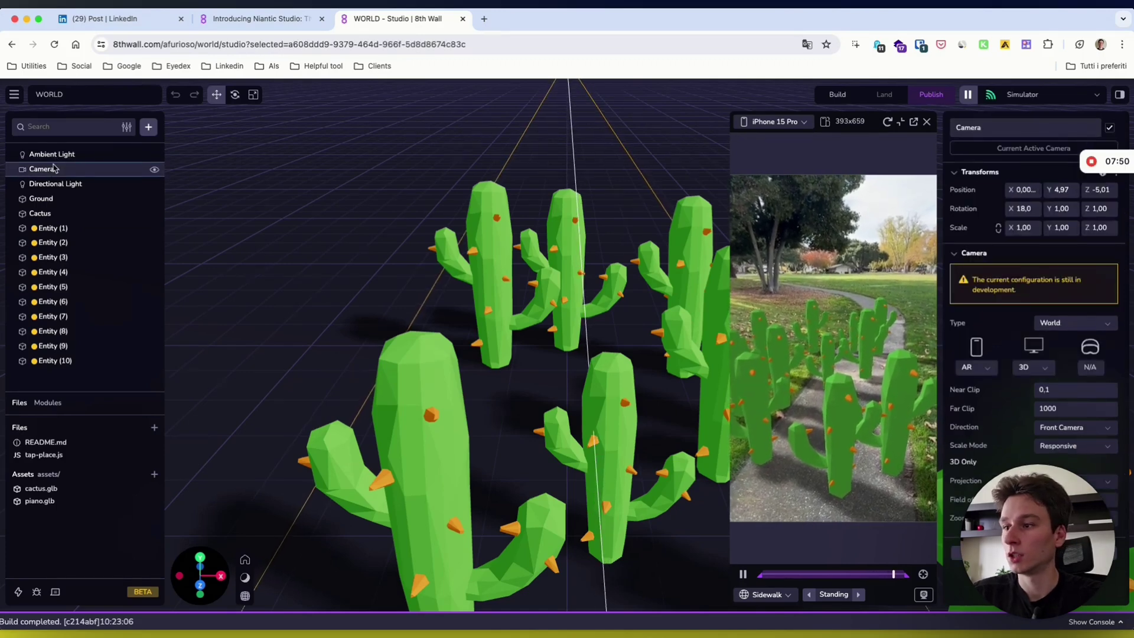
click(52, 229)
click(47, 217)
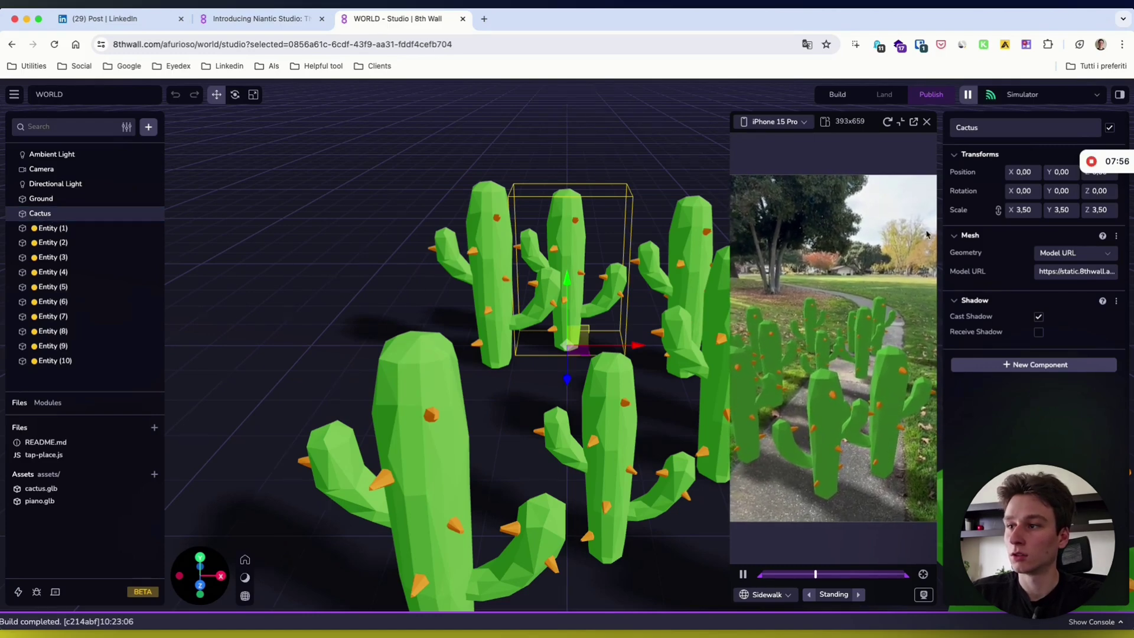
click(1104, 255)
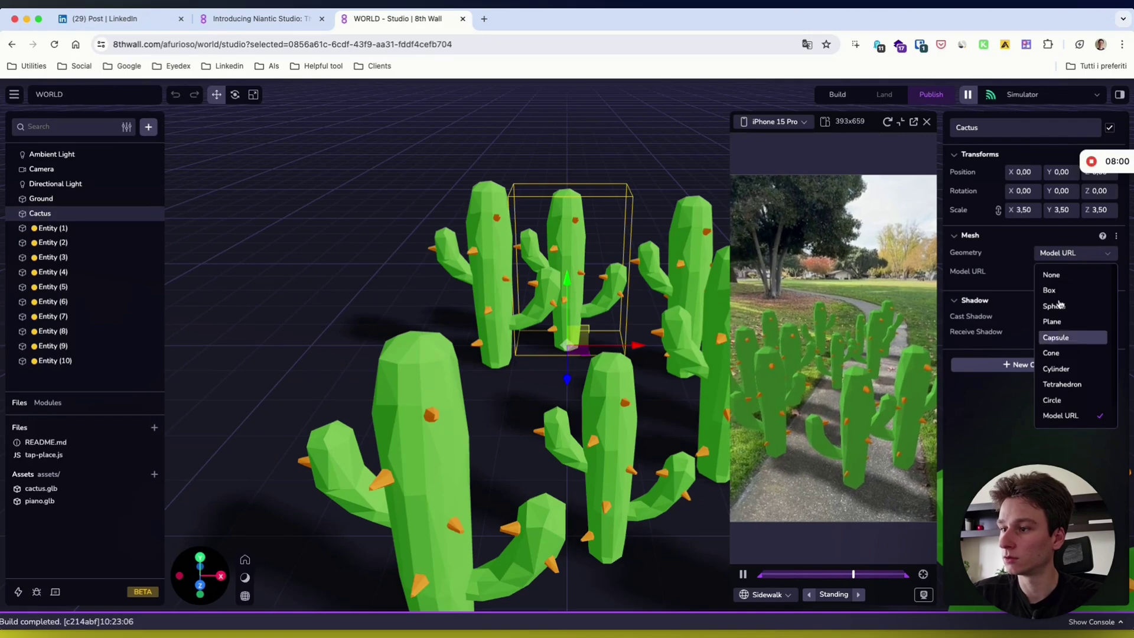
Enable Cast Shadow on the Ground object and check its available component types and the Tap Place spawn setting.
click(50, 200)
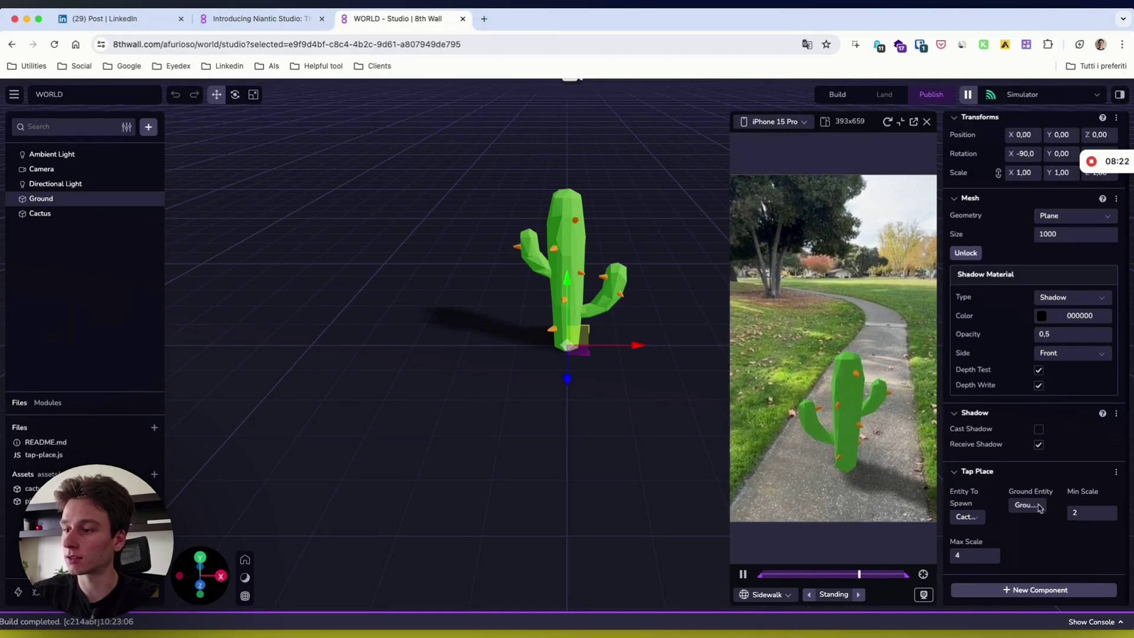
click(1040, 589)
mouse_move(995, 506)
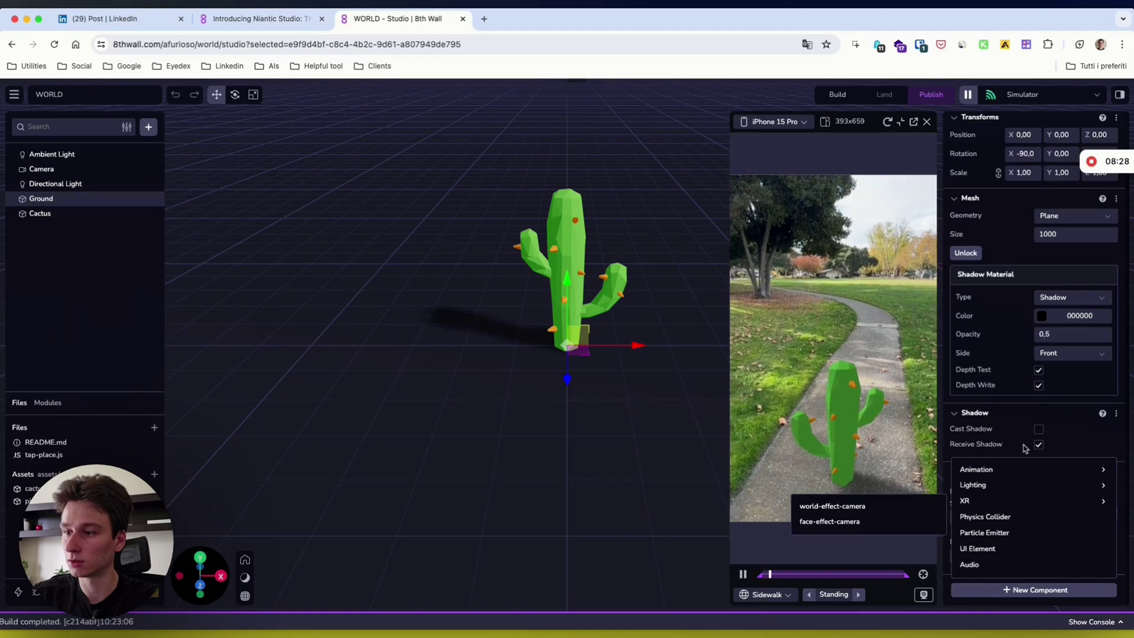
click(1038, 429)
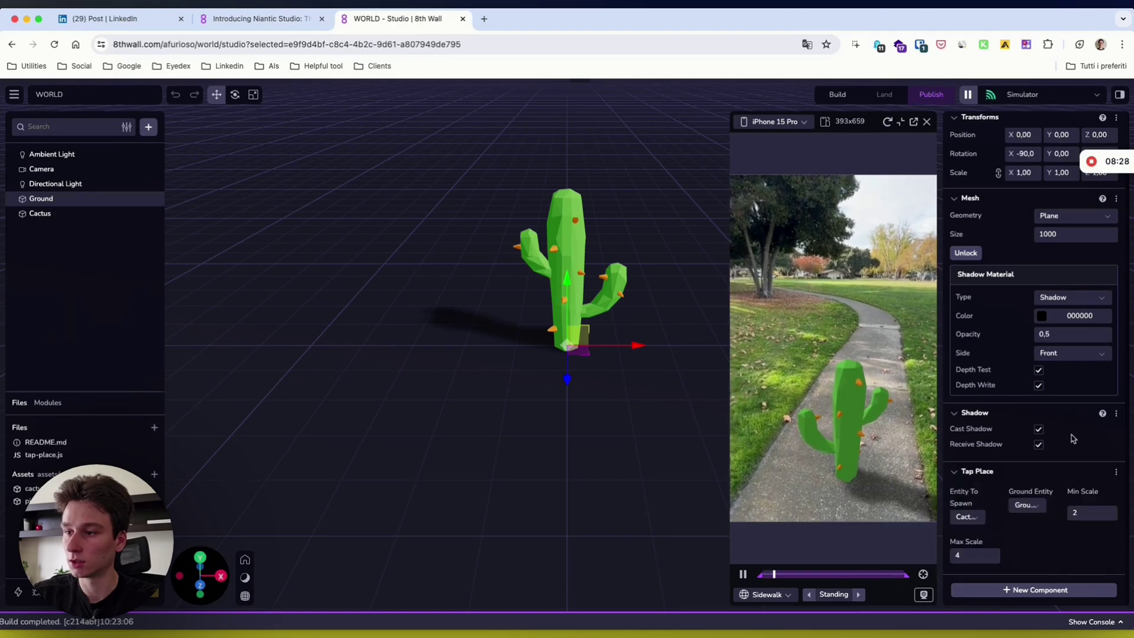
click(980, 519)
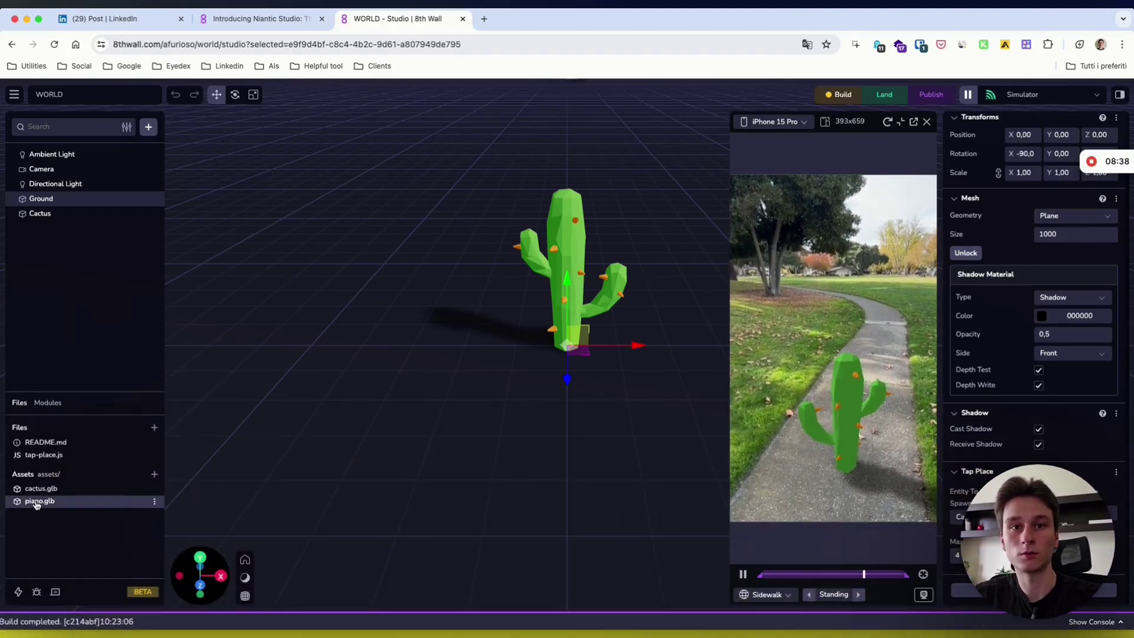
Add the piano.glb asset to the scene and hide the original Cactus object.
drag(37, 502, 33, 245)
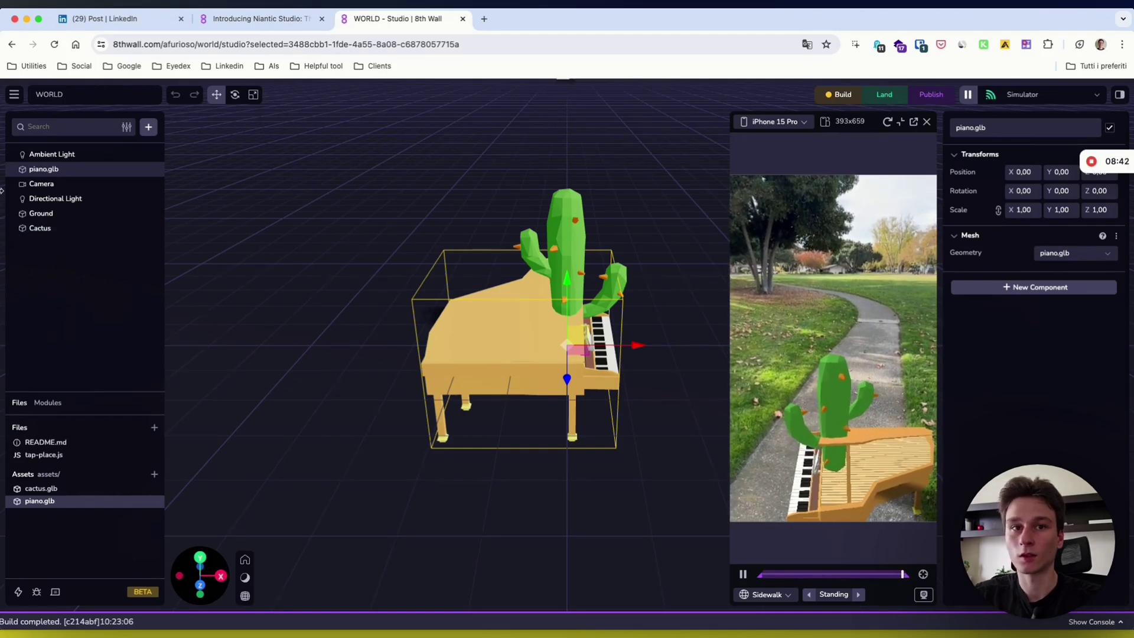
click(154, 228)
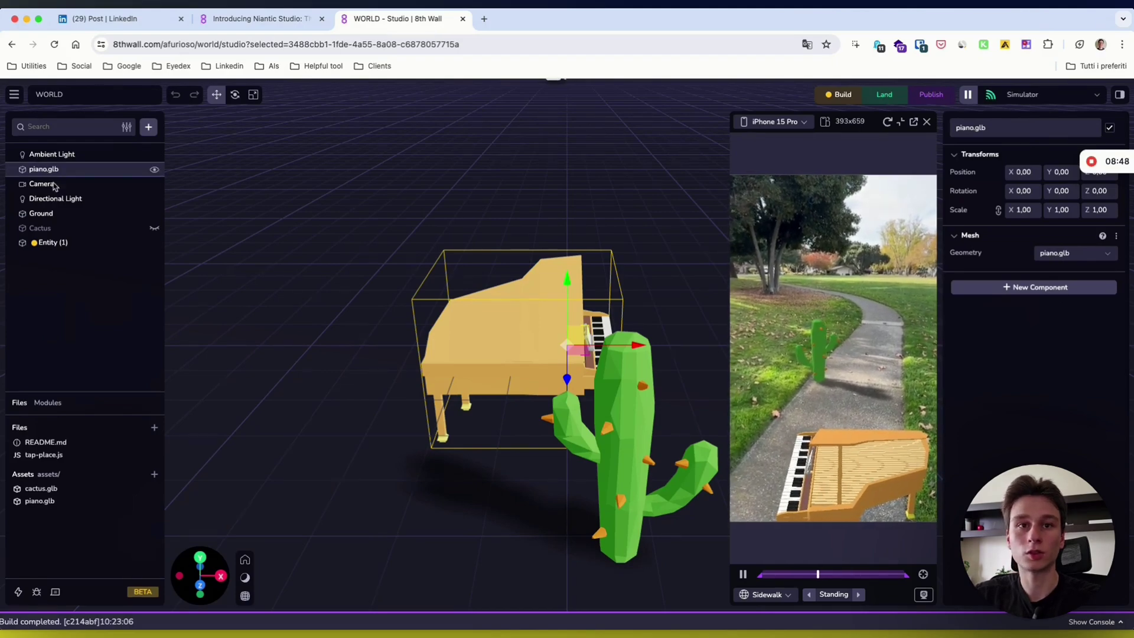
Set the Entity To Spawn in the Ground object's Tap Place component to piano.glb.
click(43, 213)
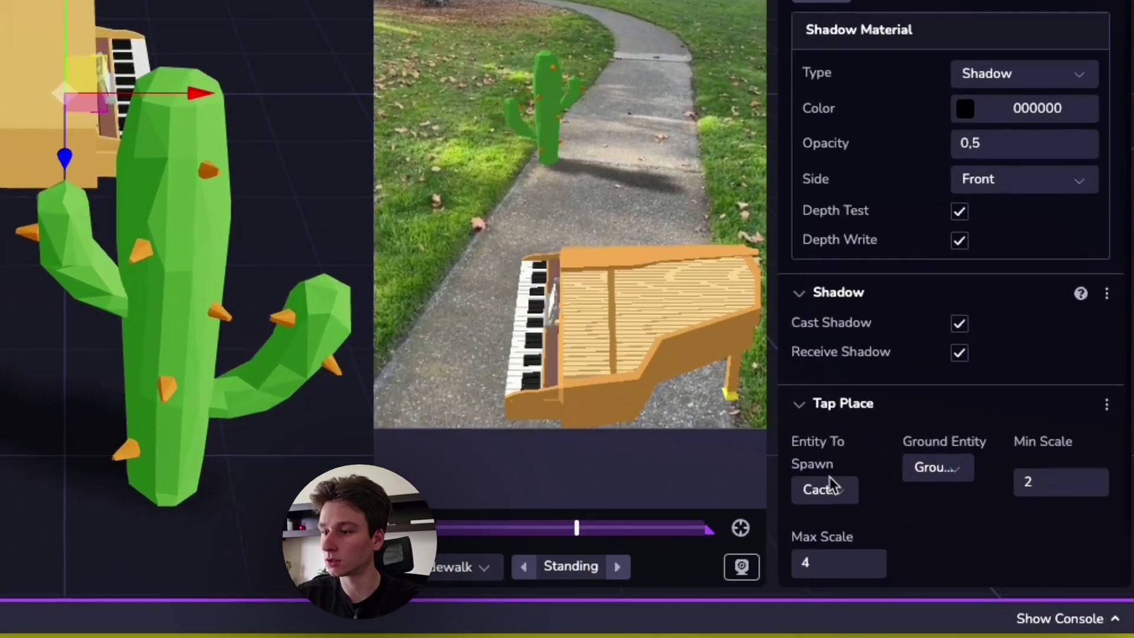
click(829, 488)
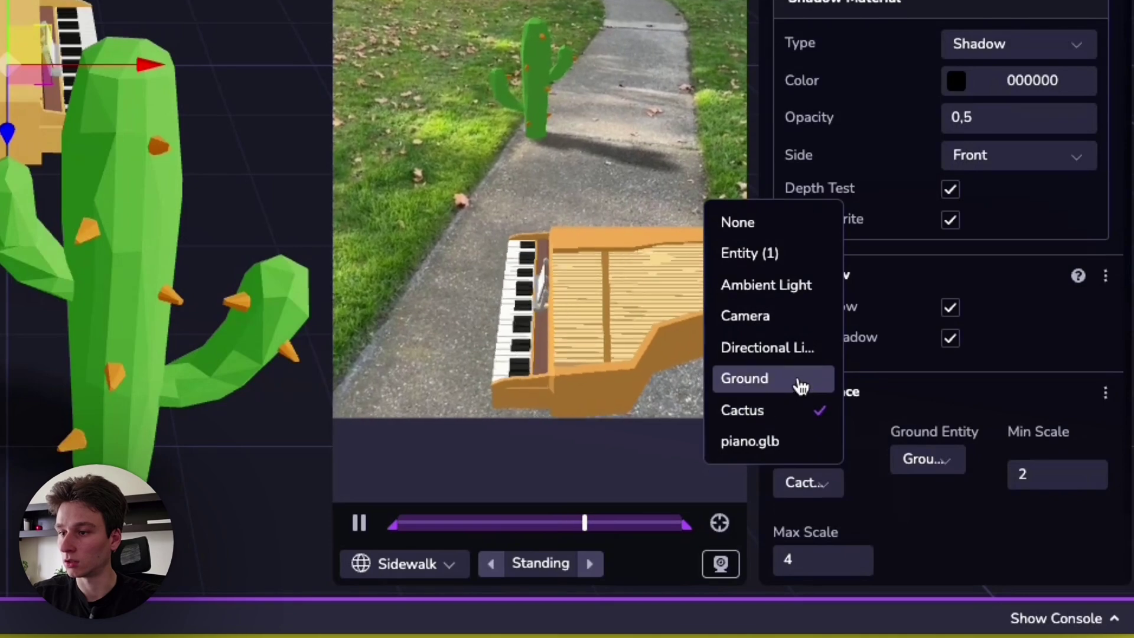
click(789, 454)
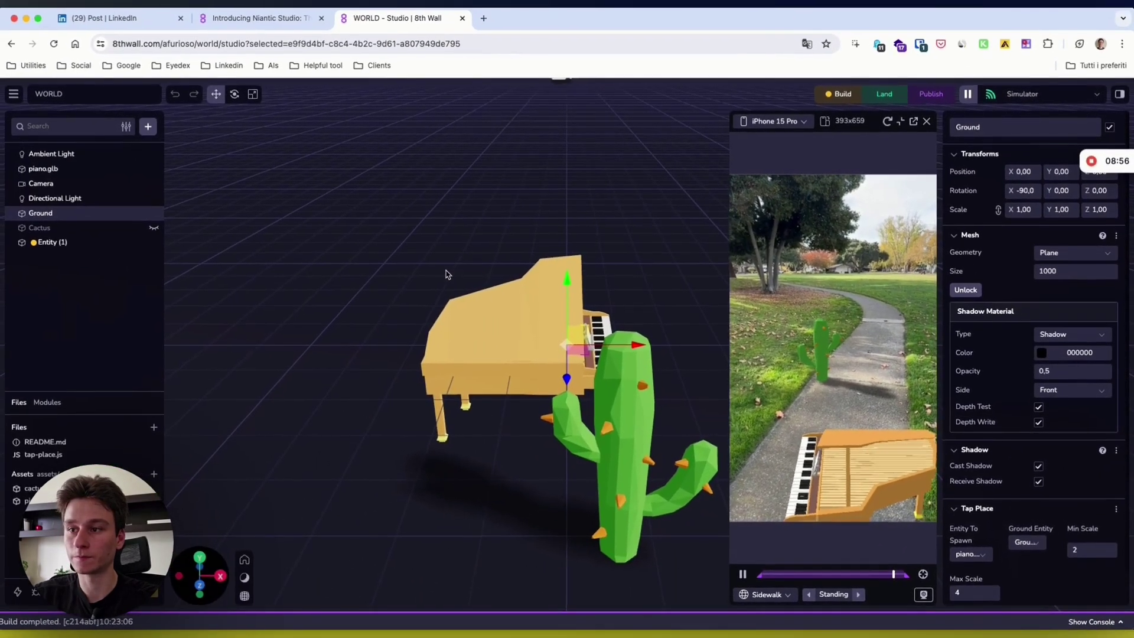
Test placement at two spots along the simulated path and check the Tap Place Ground Entity choices.
click(869, 355)
click(865, 301)
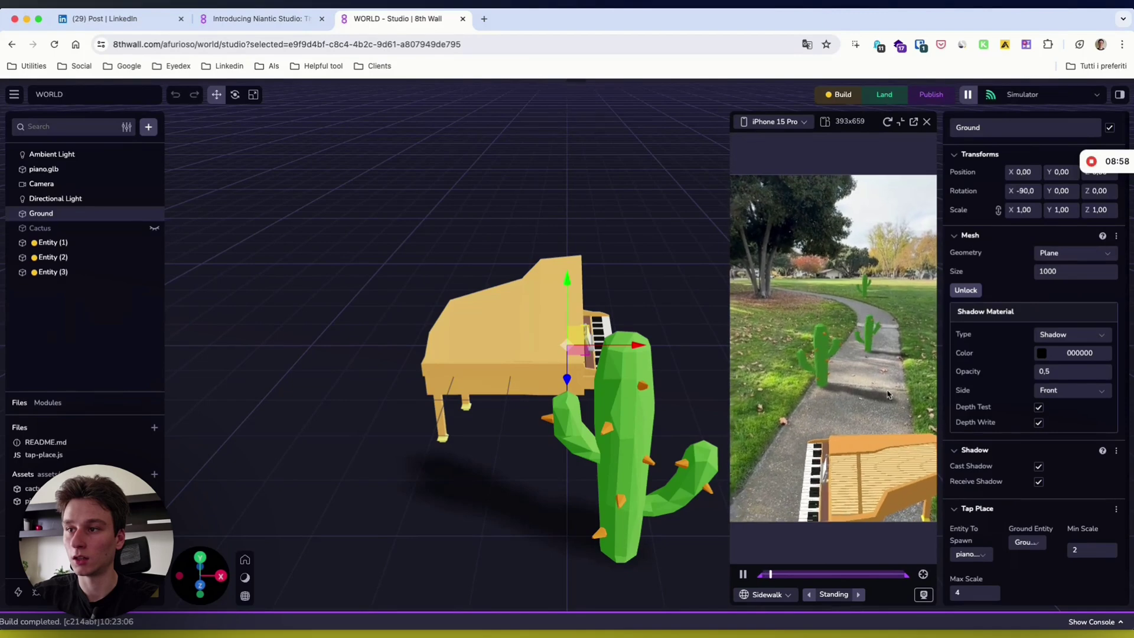
click(1027, 541)
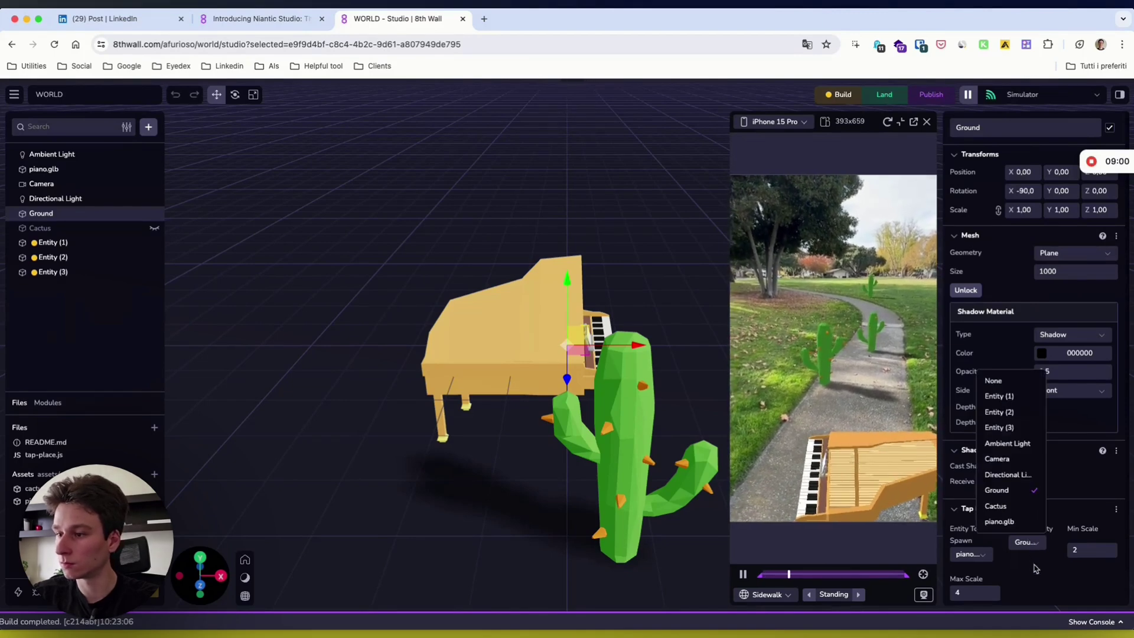
click(1034, 566)
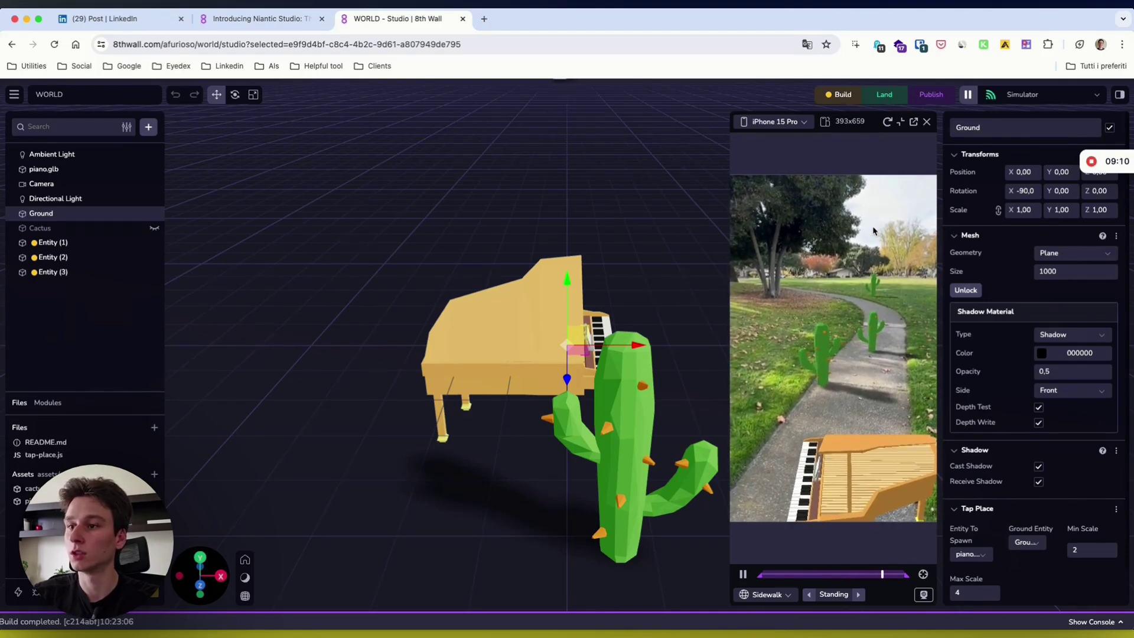
Reload the simulator and test placing two objects on the path beyond the piano.
click(890, 123)
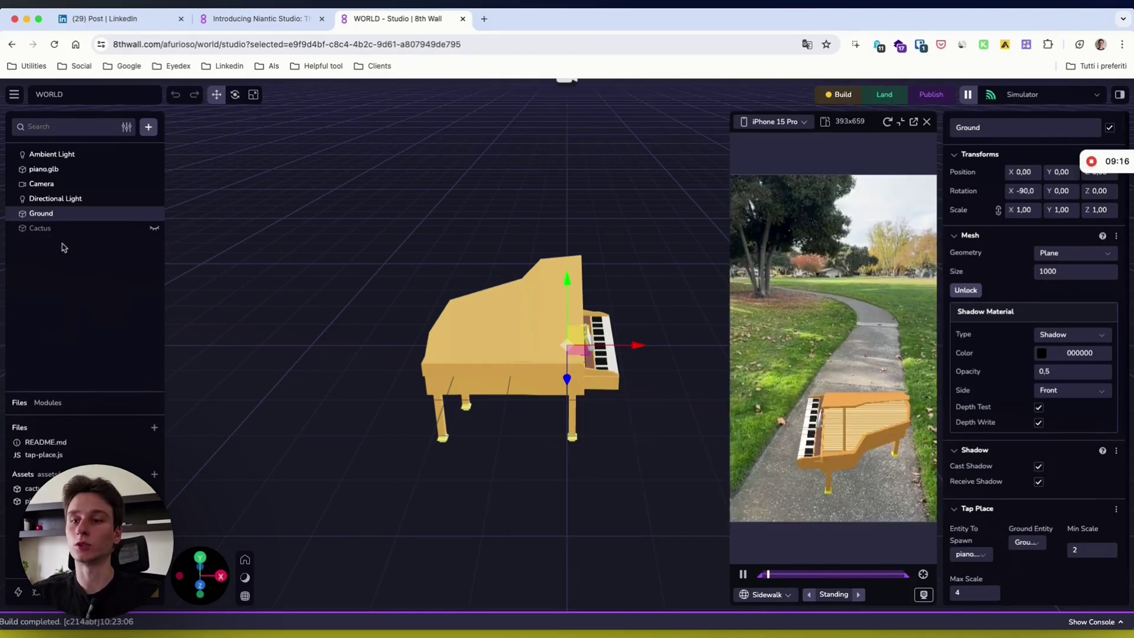
click(814, 370)
click(835, 369)
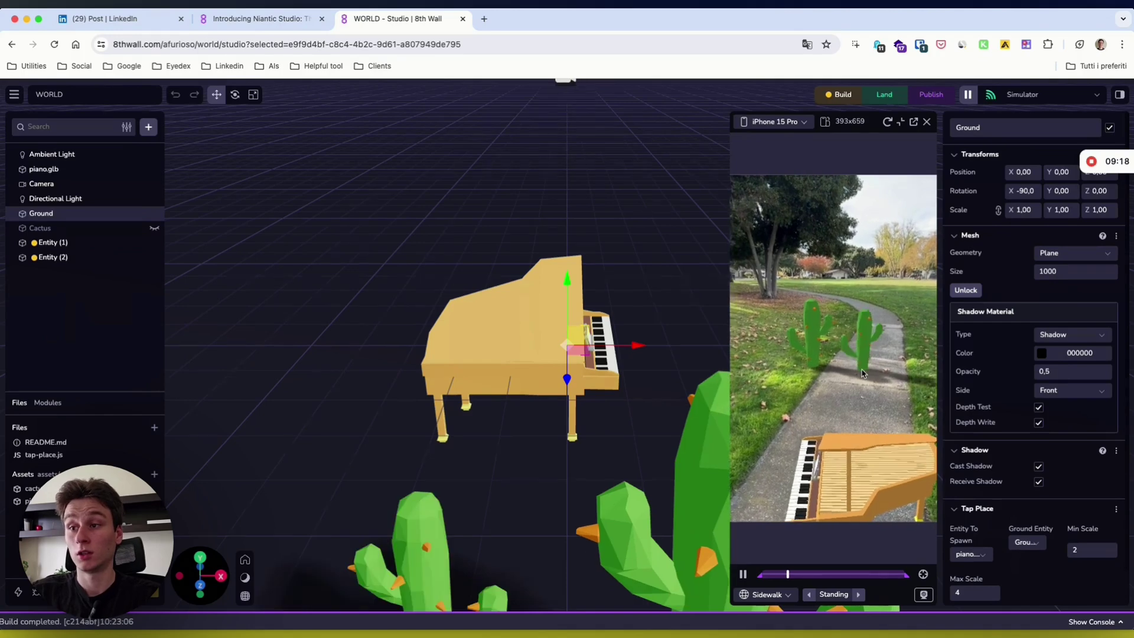
Review the Tap Place spawn entity, ground entity and minimum scale settings, and test placement again beside the piano in the simulator.
click(1028, 542)
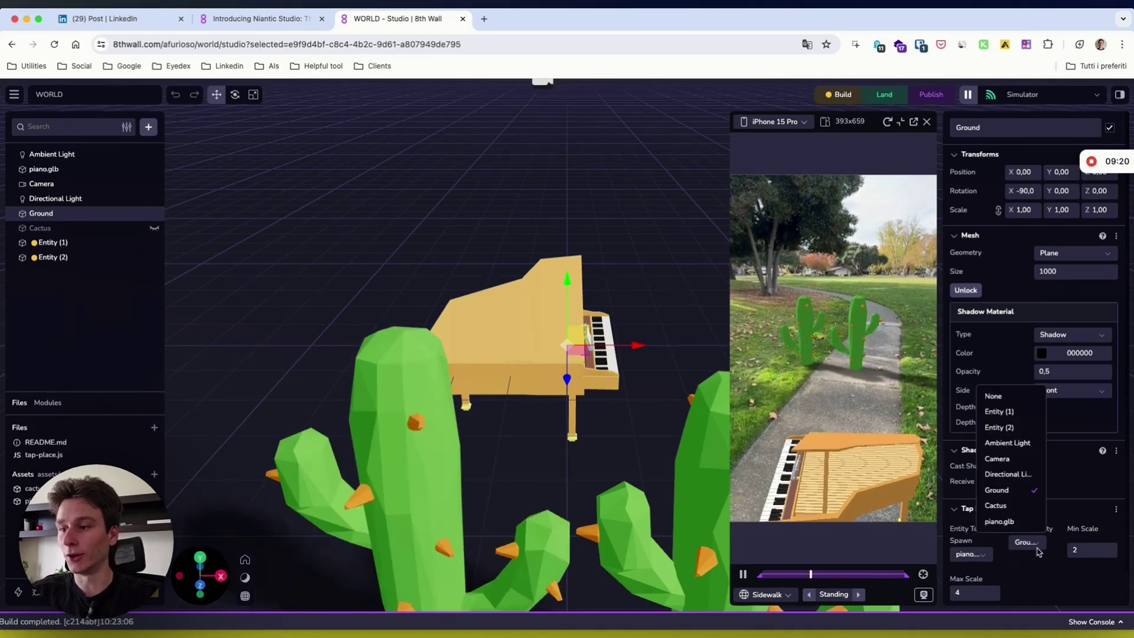
click(983, 558)
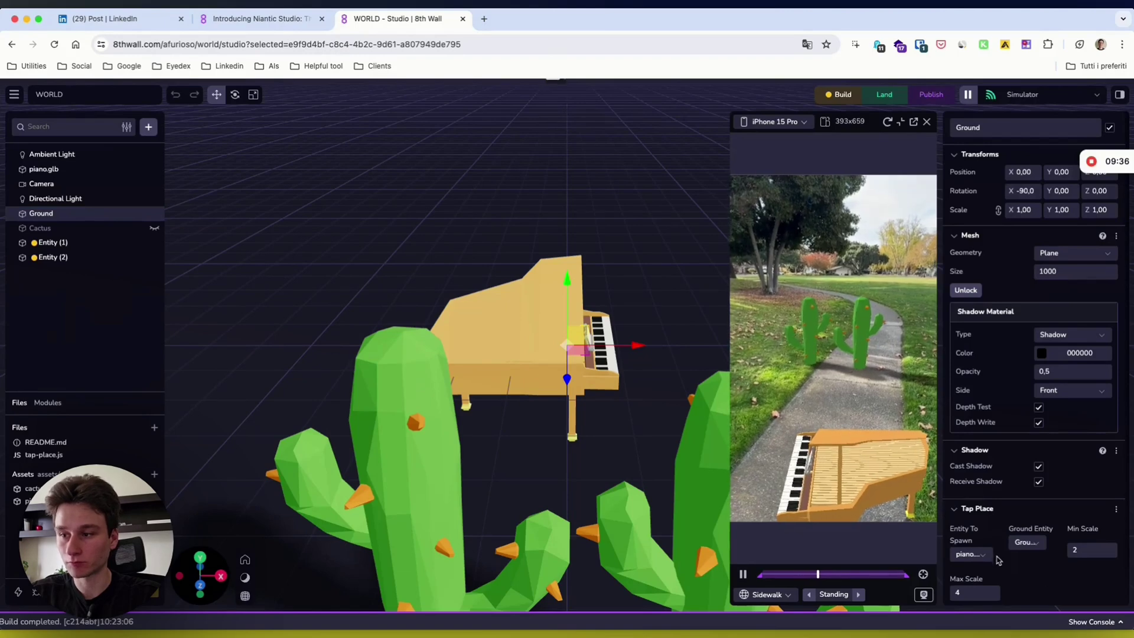
click(1022, 543)
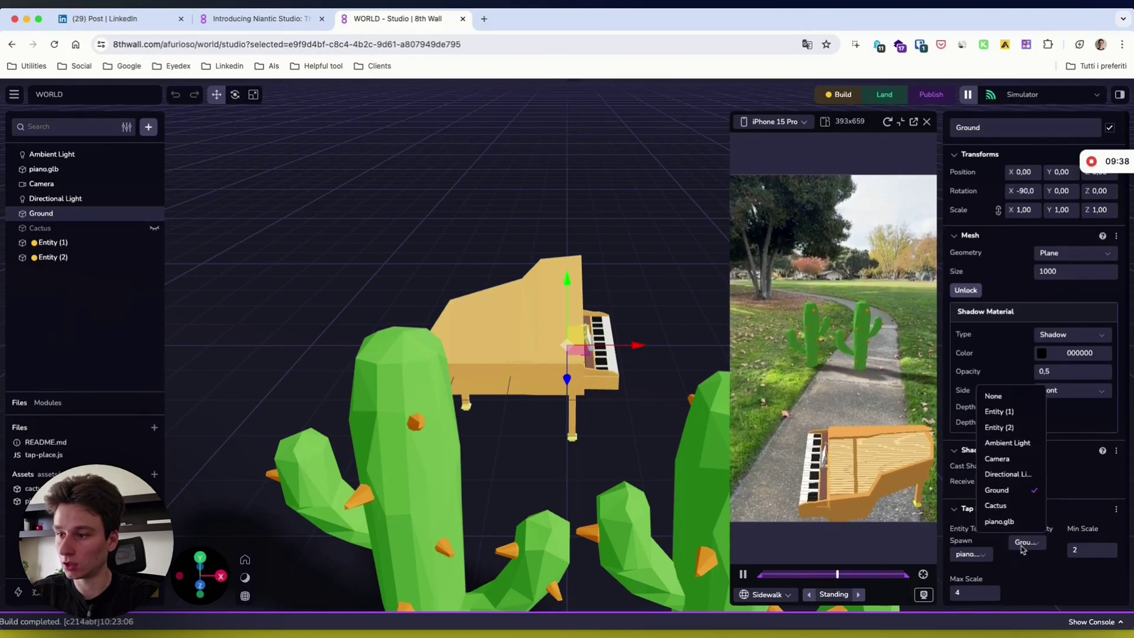
click(1073, 551)
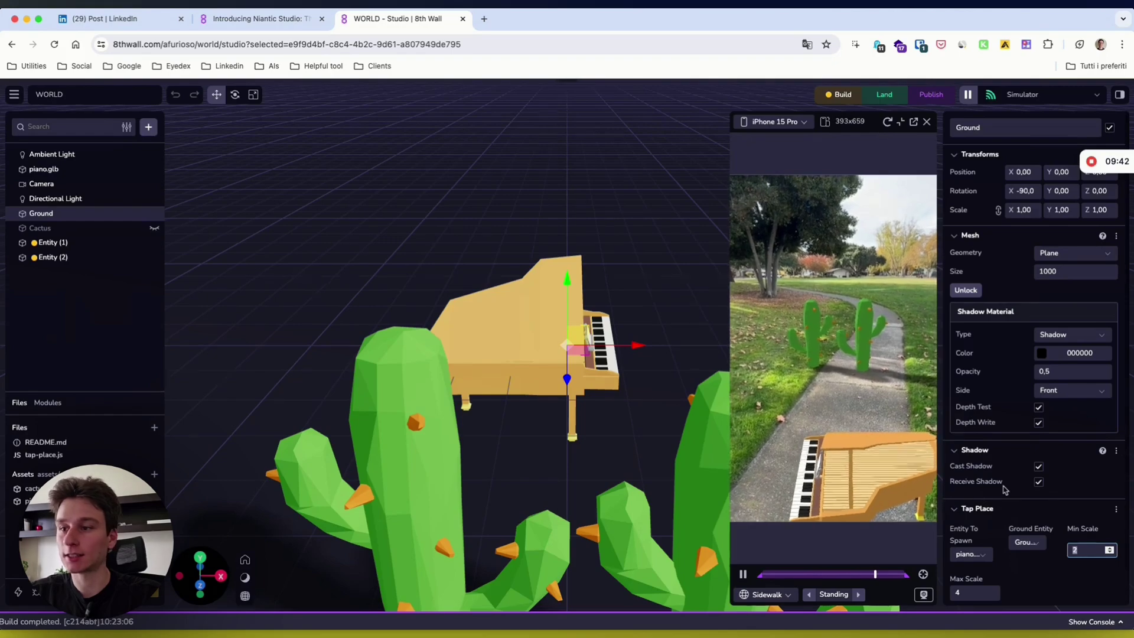
click(886, 483)
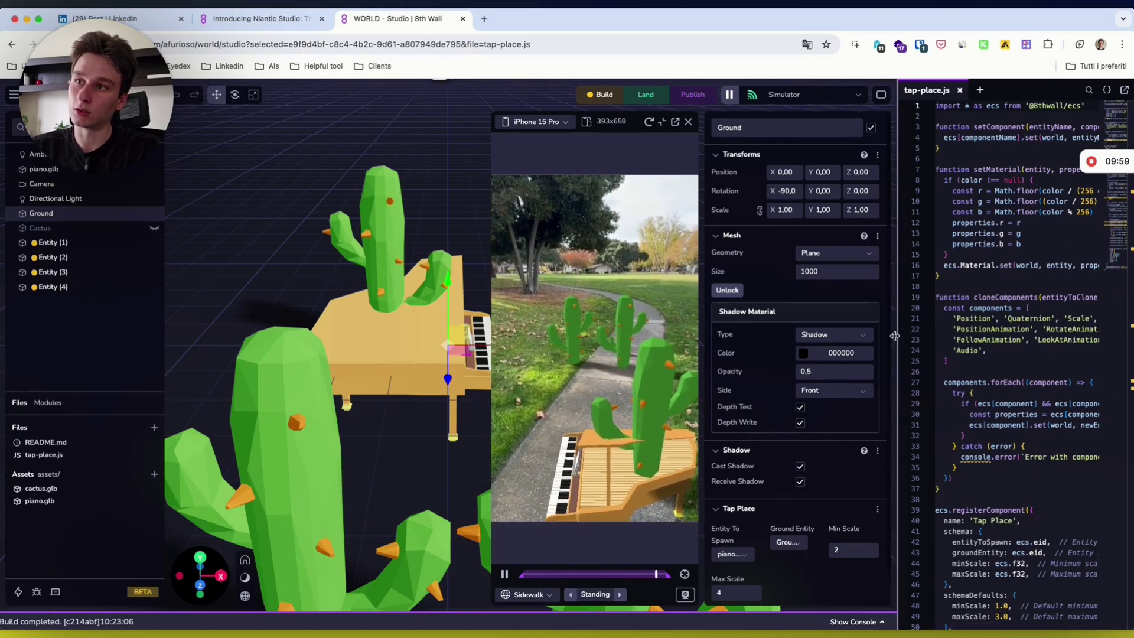
Examine the tap-place.js code in a widened editor, then try the code editor in a separate window and close it.
drag(895, 336, 879, 337)
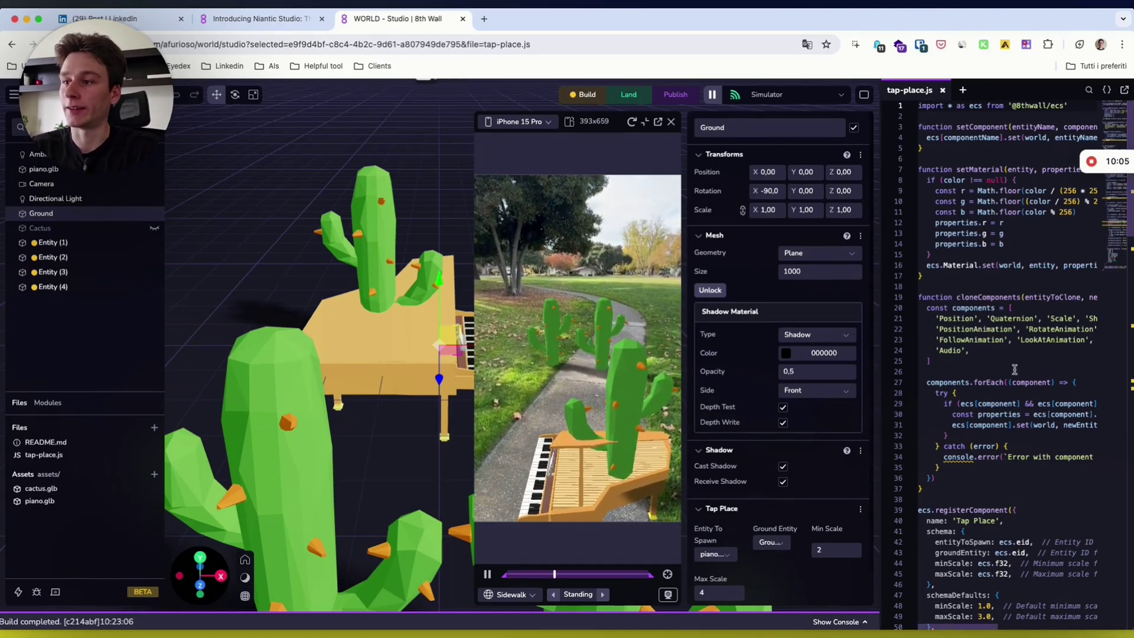
scroll(1039, 330, down, 1)
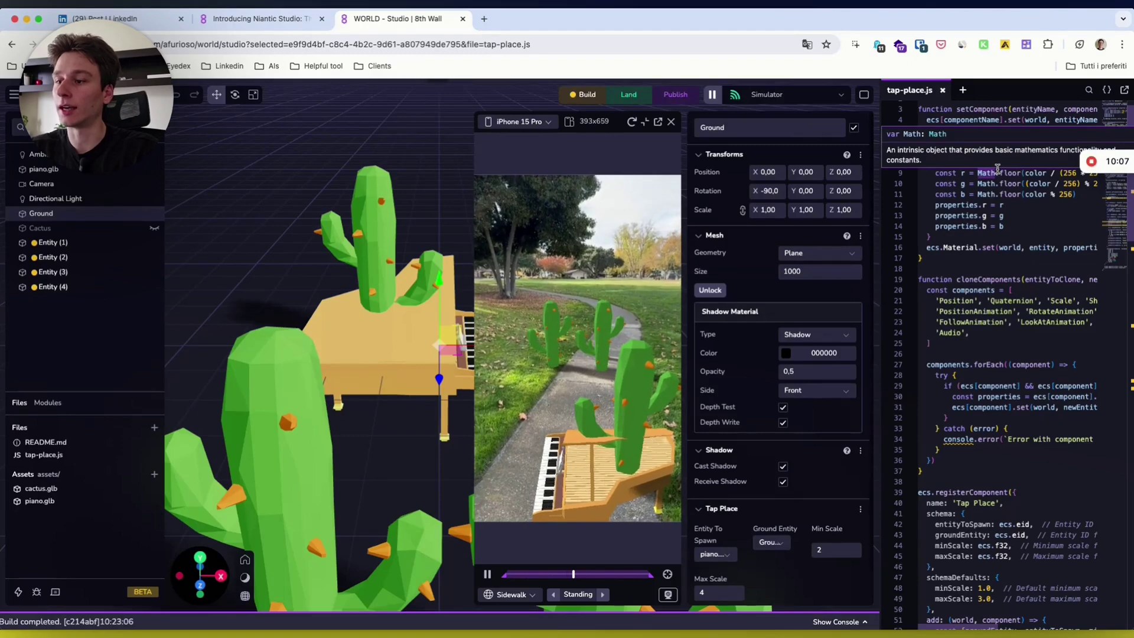
scroll(985, 320, down, 10)
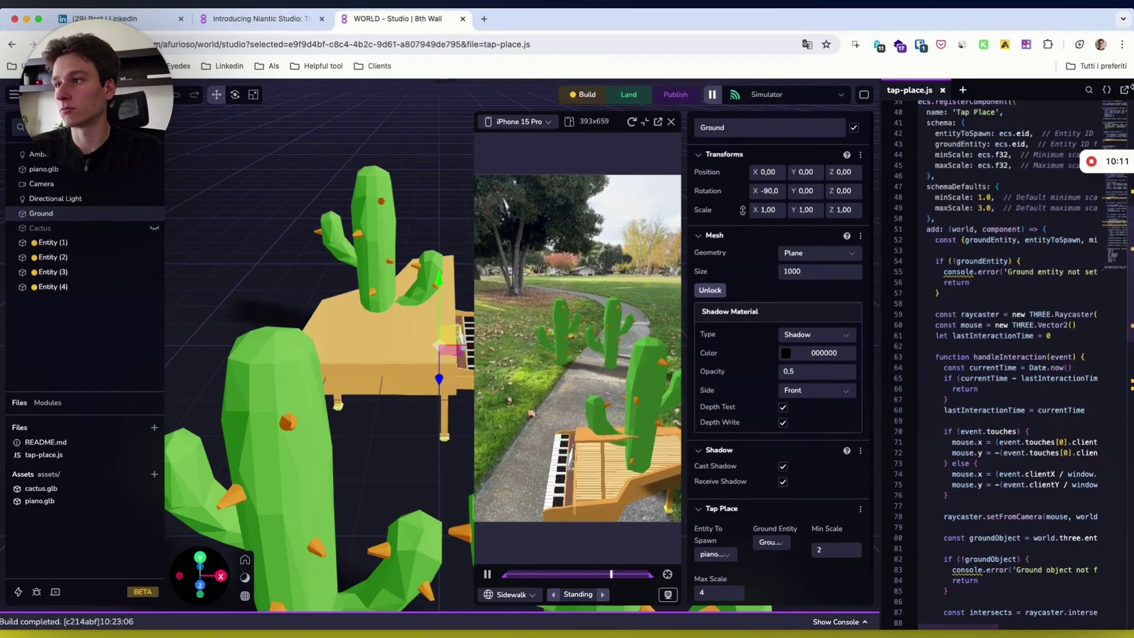
click(1125, 91)
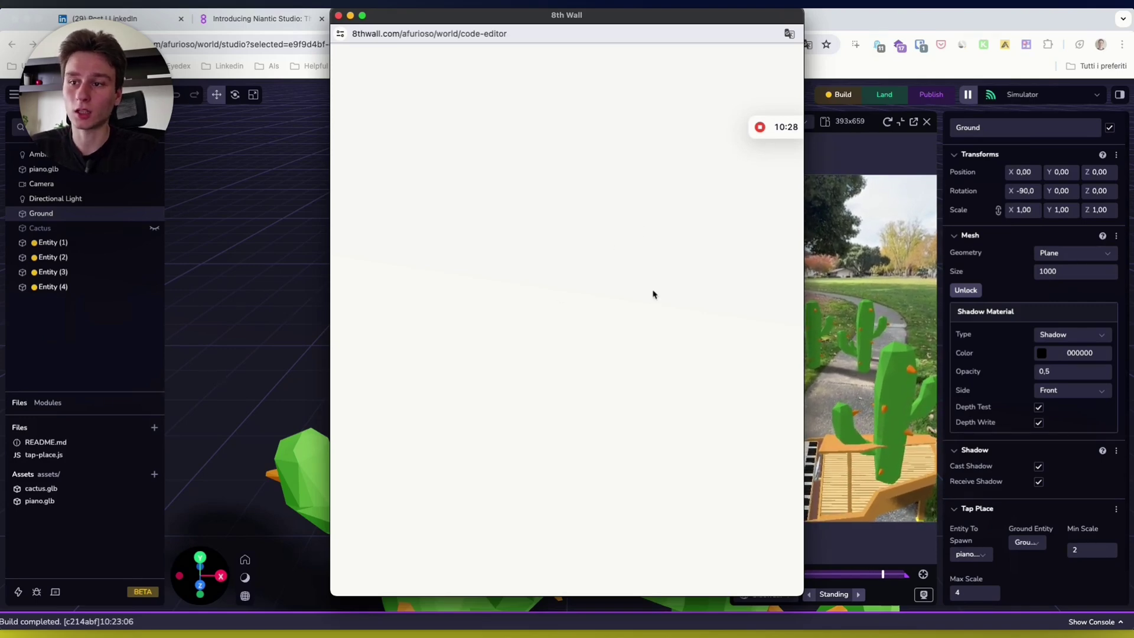
drag(567, 19, 742, 25)
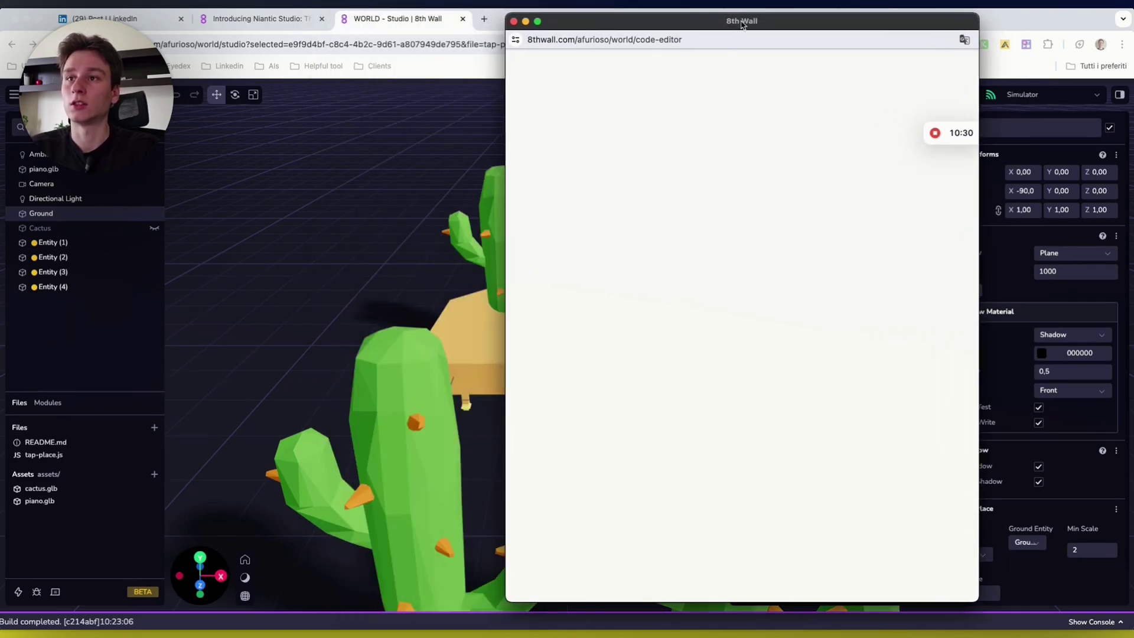
click(514, 22)
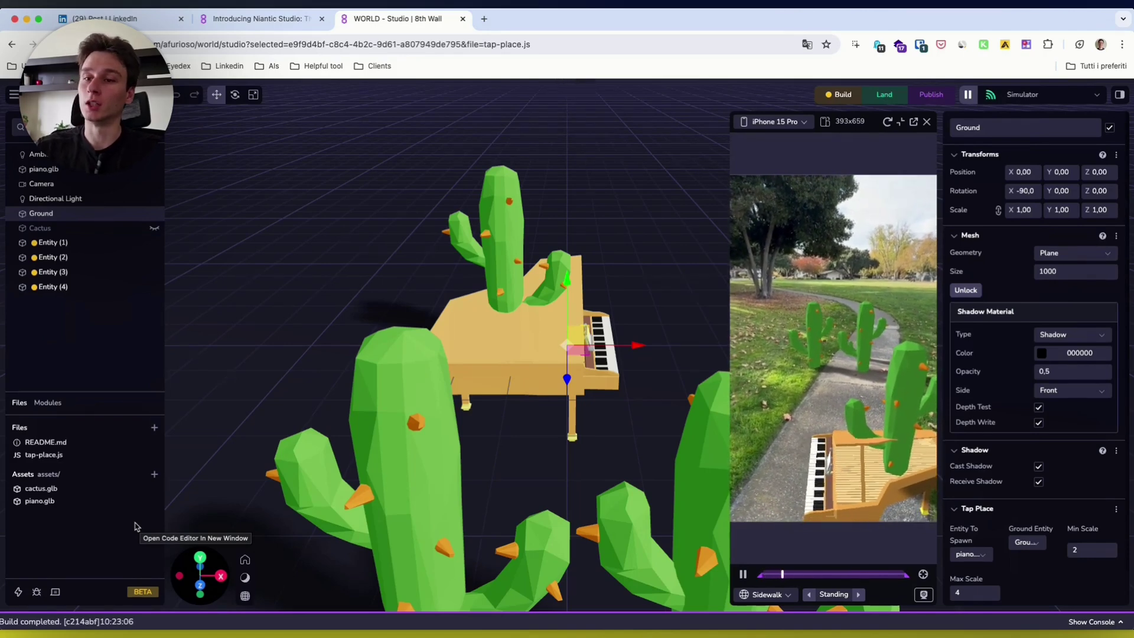
Test placement again by spawning two more objects on the path beyond the piano in the simulator.
click(831, 381)
click(862, 390)
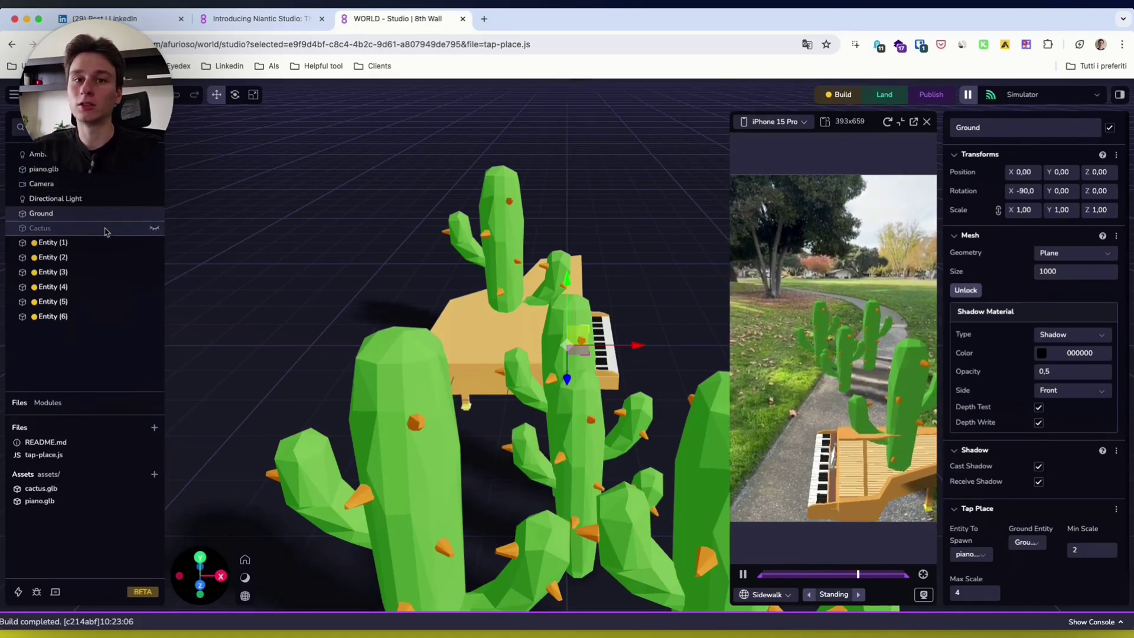
Add a world-effect-camera component to the Cactus entity and close the simulator preview.
click(59, 228)
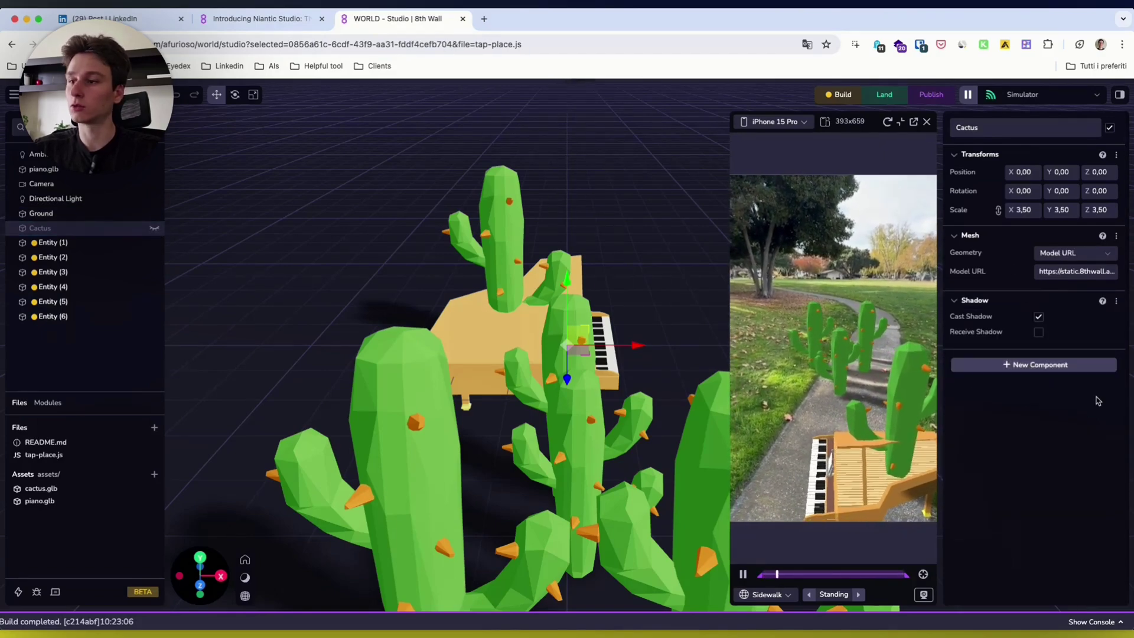
click(1066, 365)
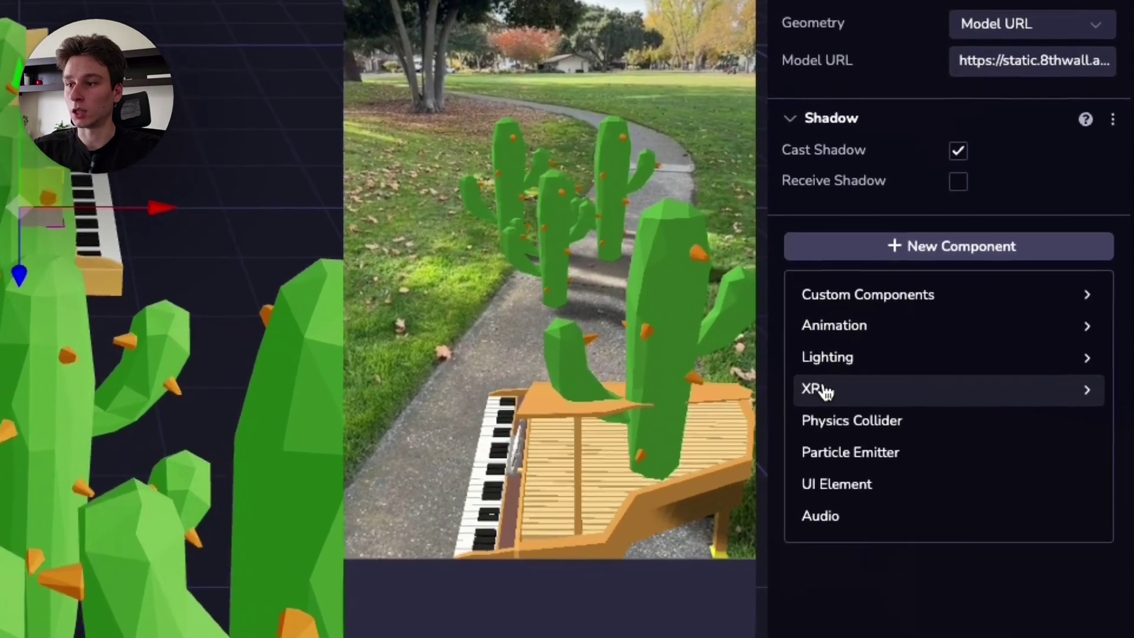
mouse_move(970, 436)
click(631, 413)
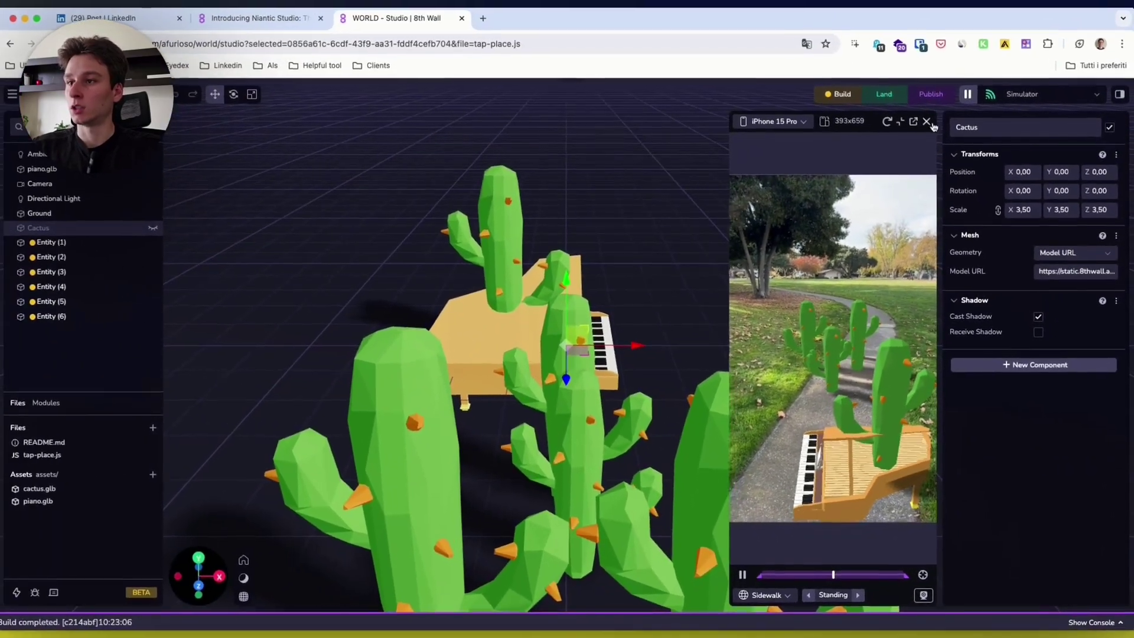
click(866, 7)
click(989, 415)
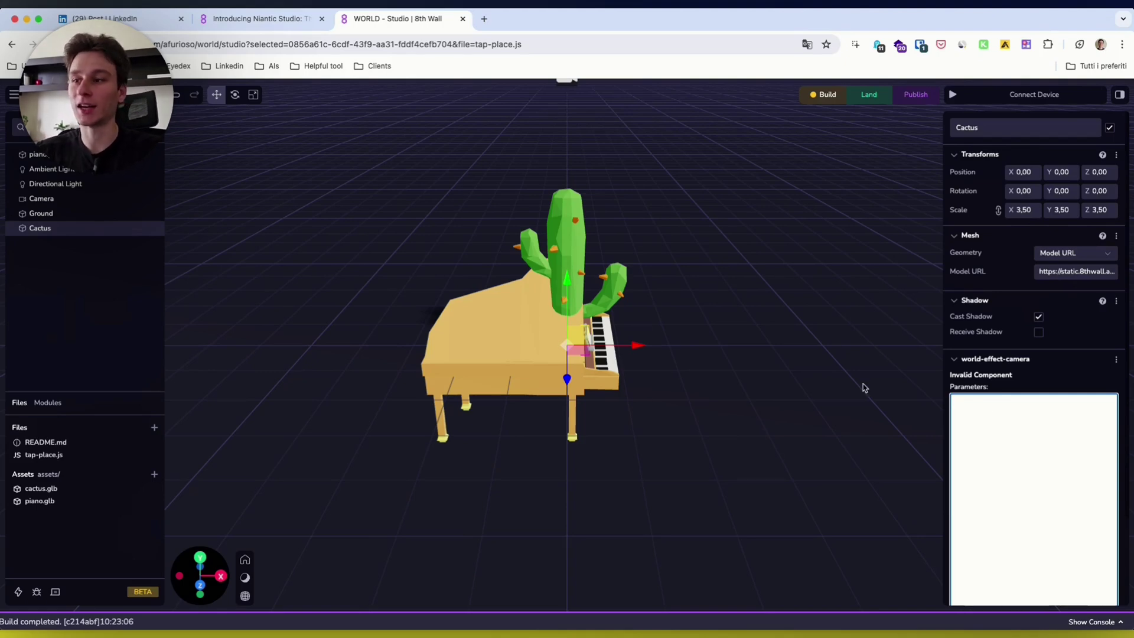
Check the Animation component options and add a UI Element component to the Cactus.
scroll(1034, 502, down, 3)
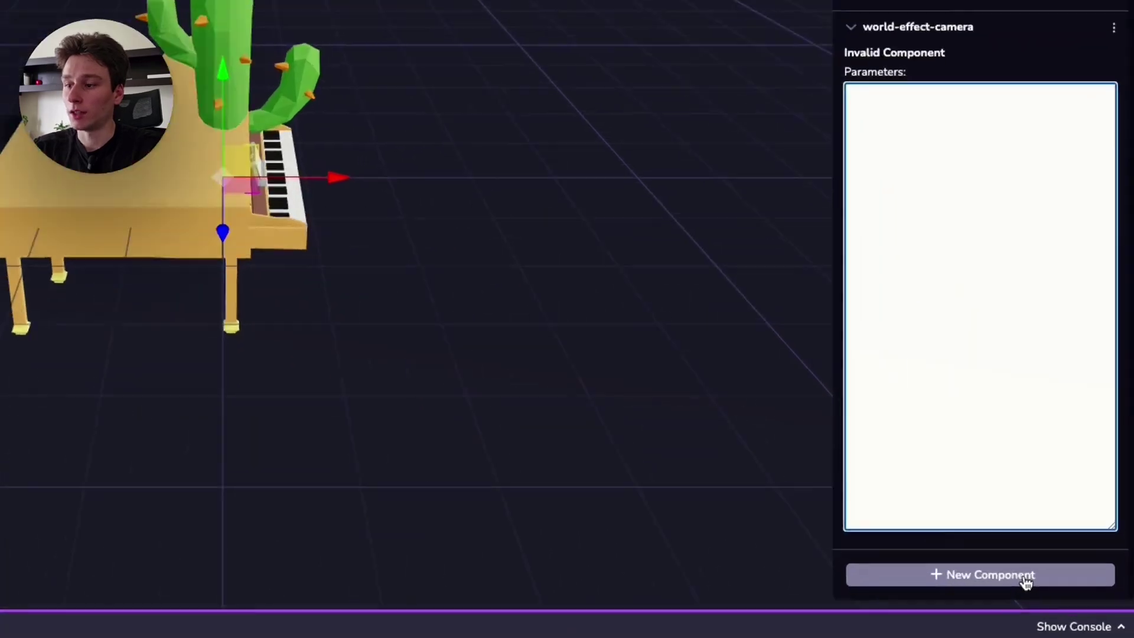
click(1063, 592)
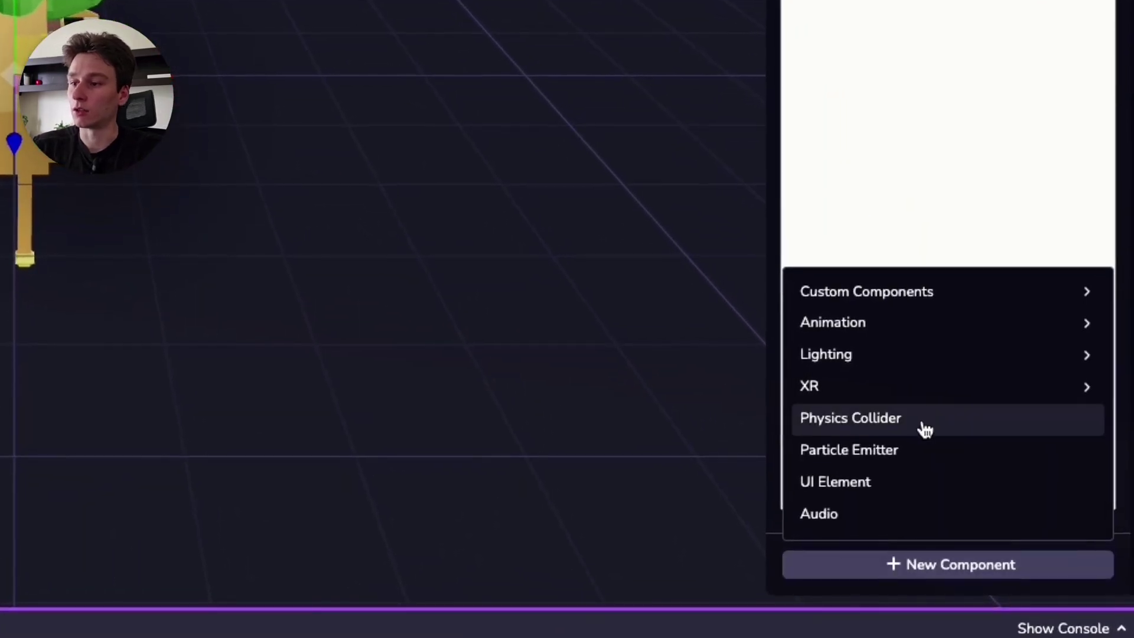
click(873, 323)
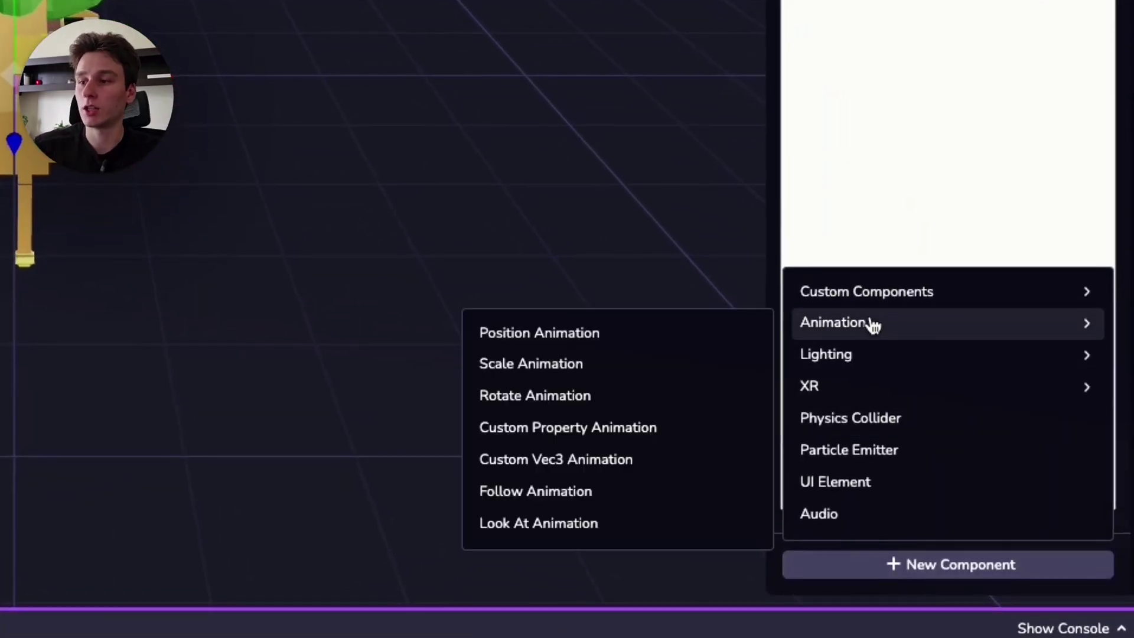
click(882, 486)
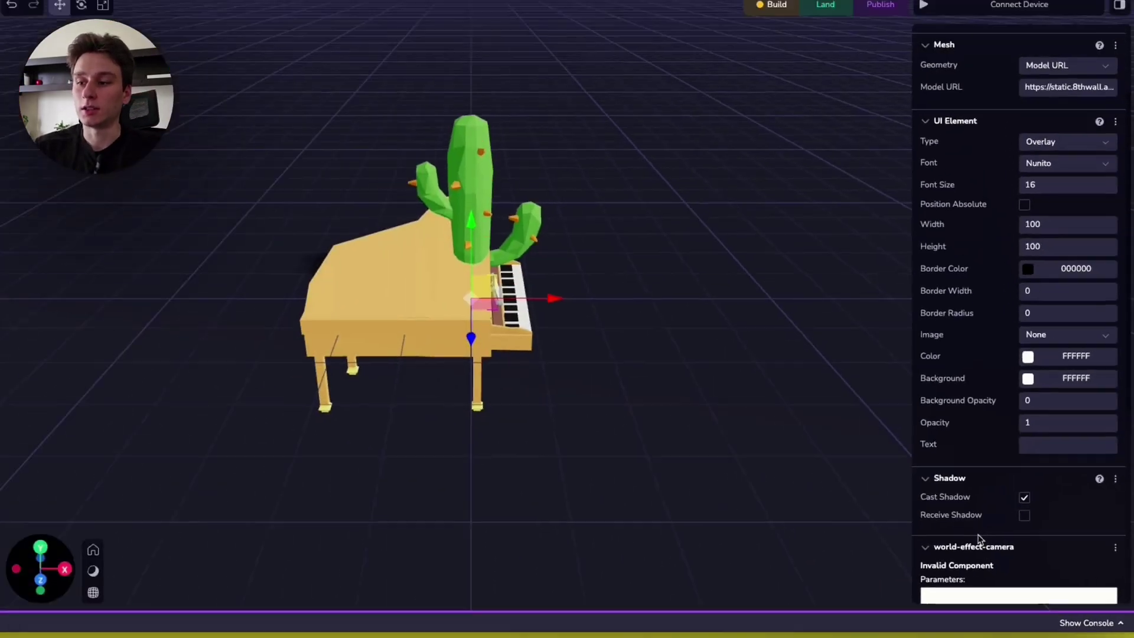